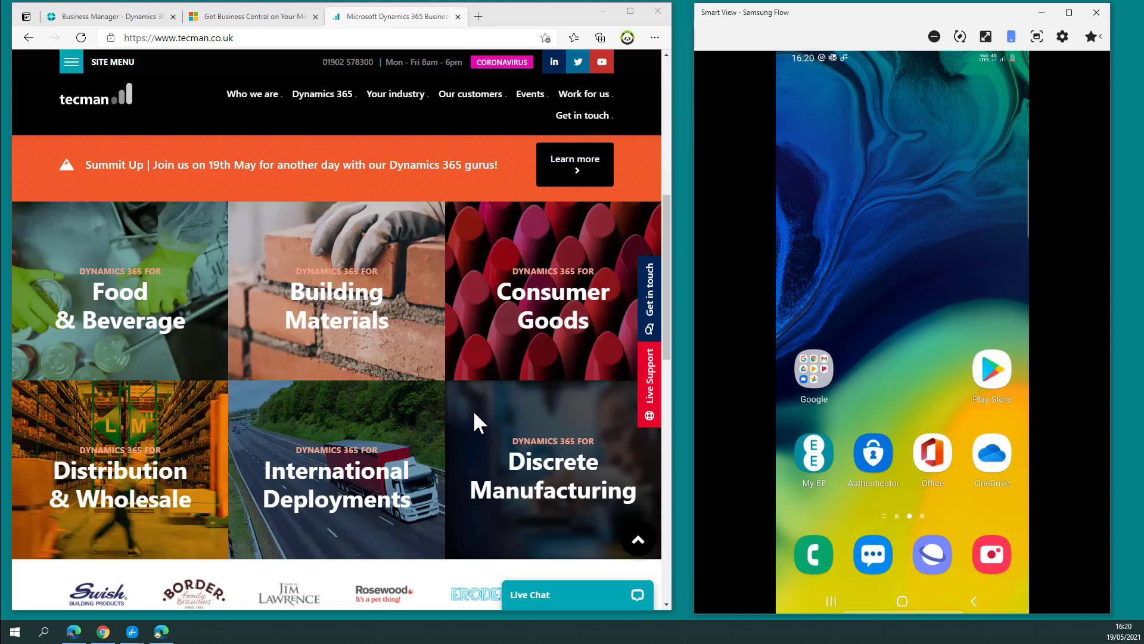
- Switch Edge to the 'Getting Business Central on Your Mobile Device' docs tab
click(254, 17)
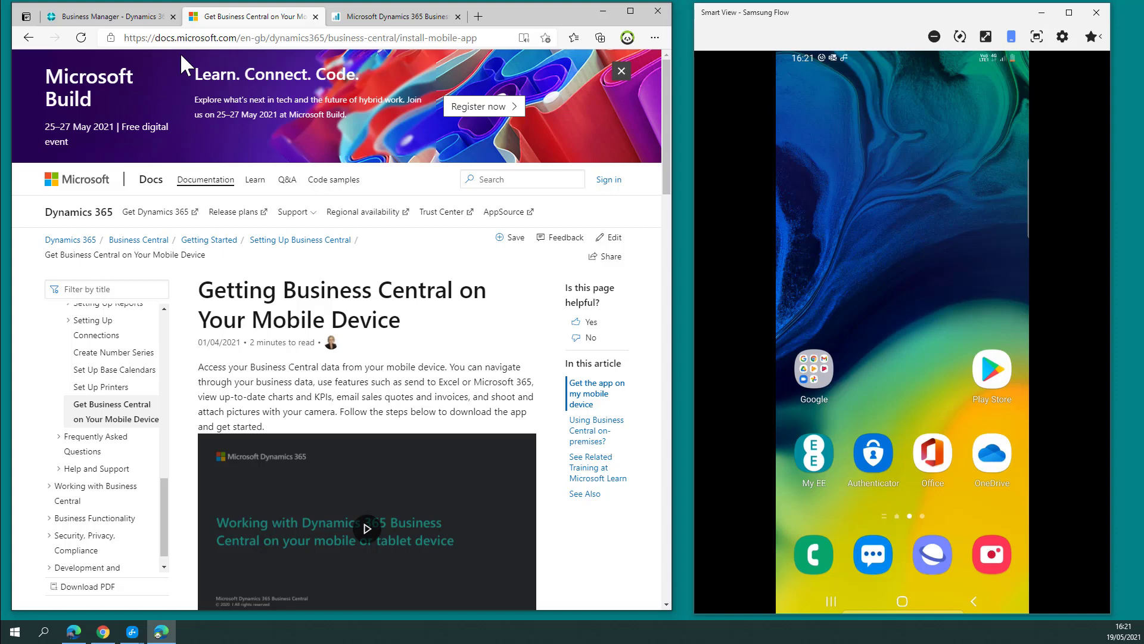
- Minimise Edge, launch the Play Store on the mirrored phone, and open app search
click(602, 11)
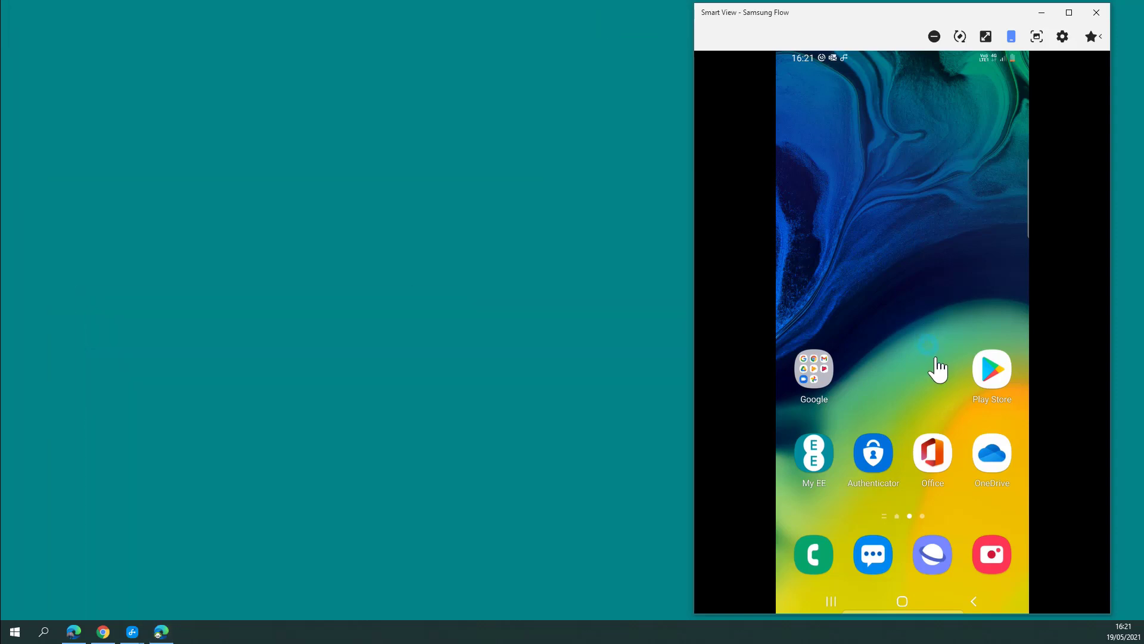
click(987, 375)
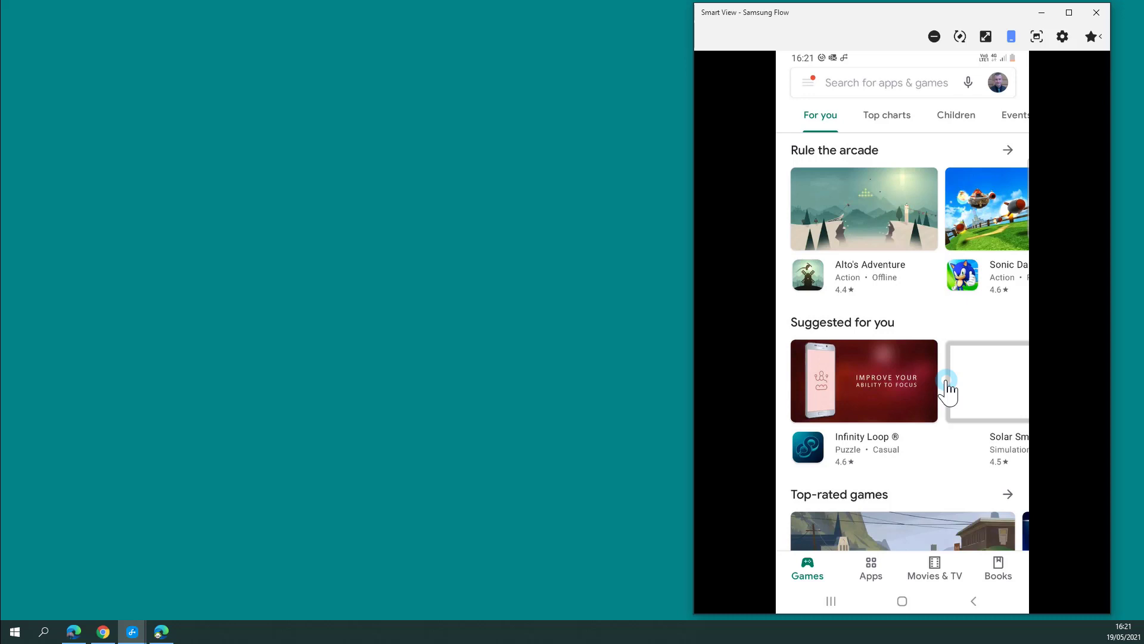
click(863, 83)
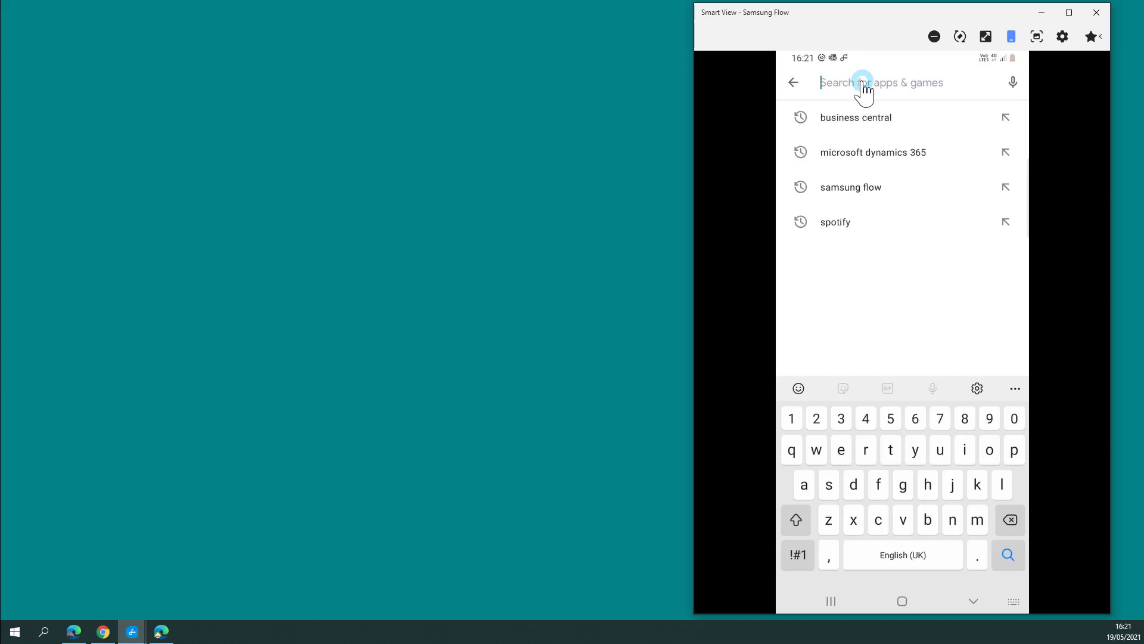
- Search the Play Store for 'business central', confirm it's installed, and return home
click(862, 119)
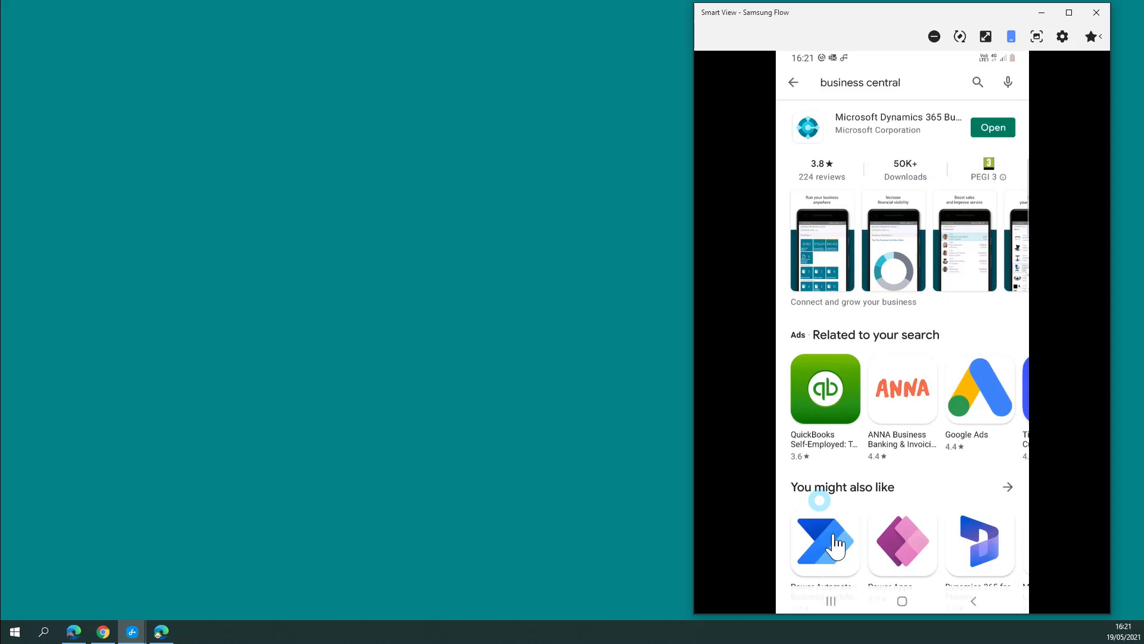
click(902, 601)
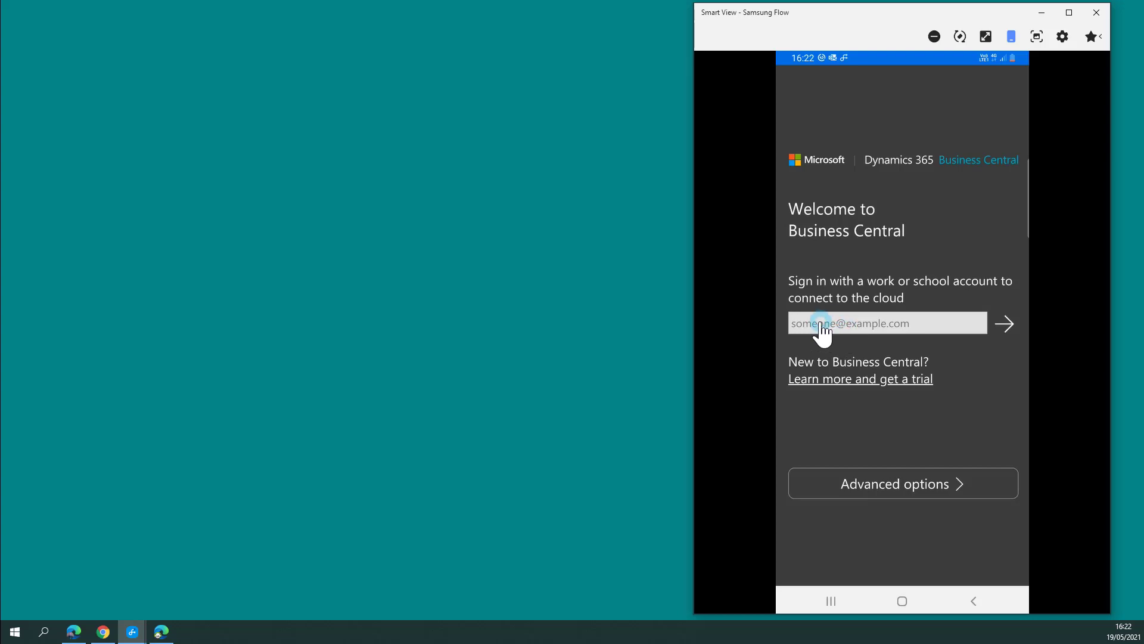
- Review the Advanced and On-premises sign-in options, then return to the welcome screen
click(878, 486)
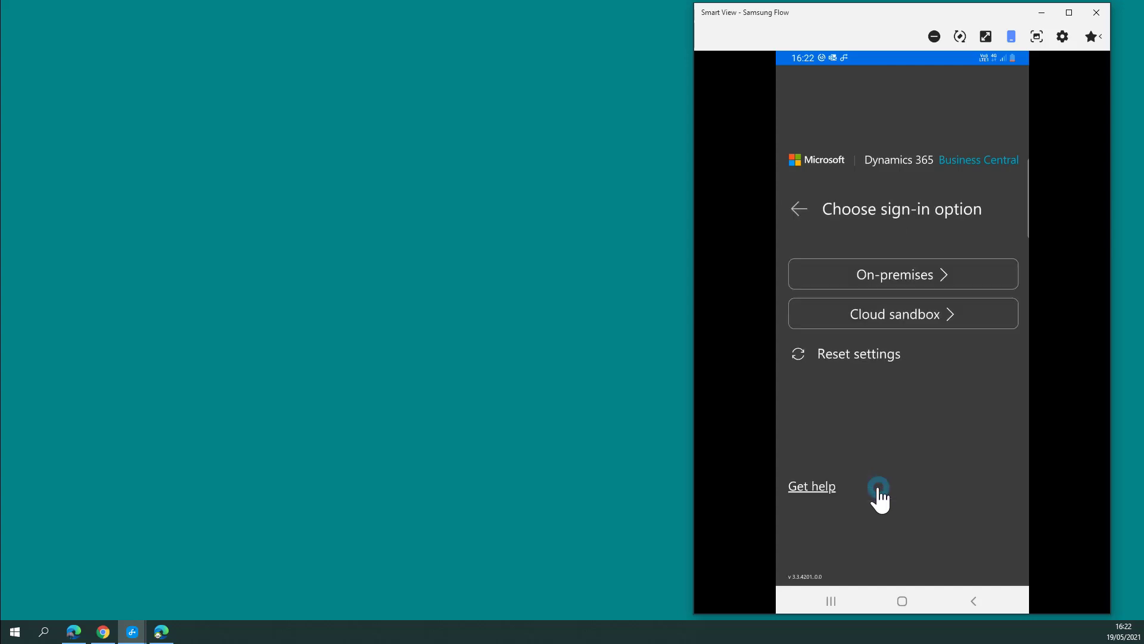
click(897, 278)
click(853, 226)
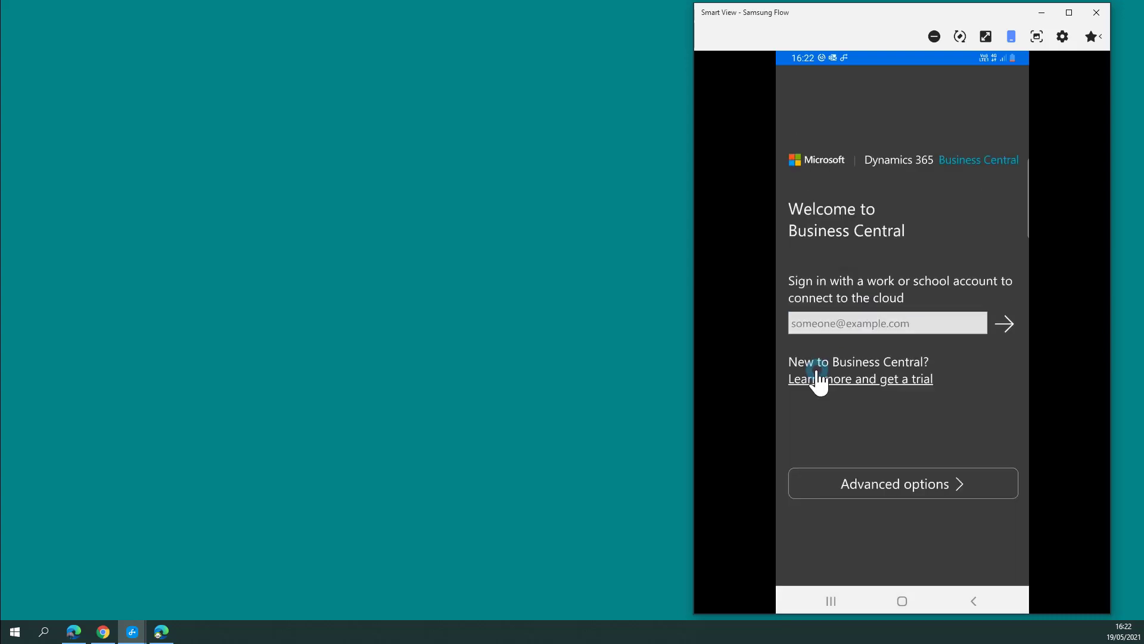
- Enter the work account e-mail, submit it, paste the password and sign in
click(826, 324)
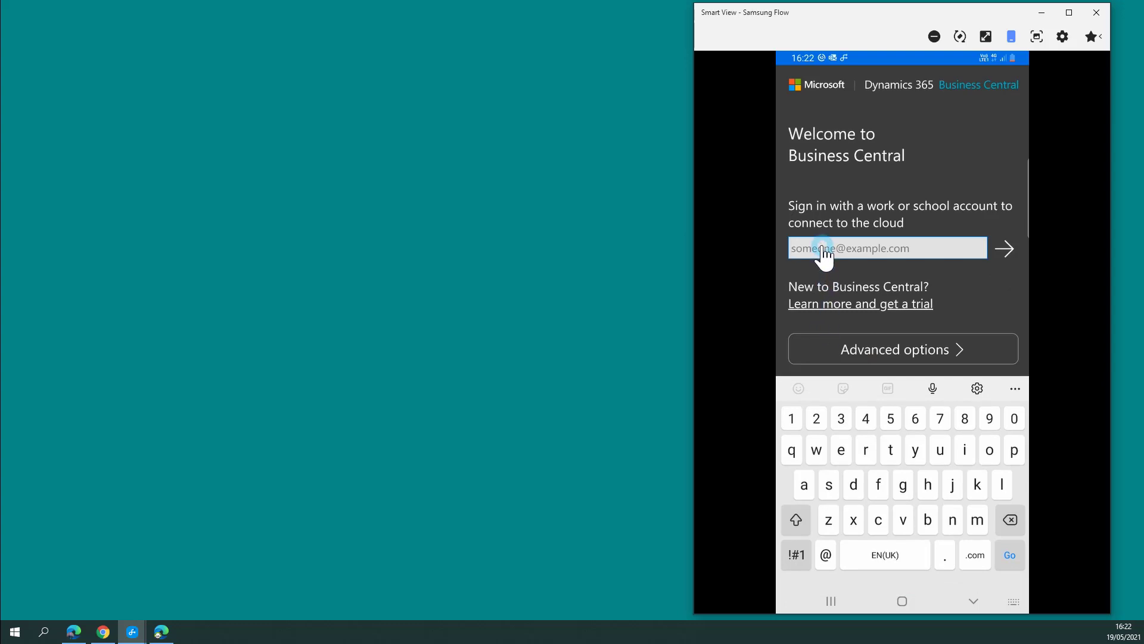
text(adn...)
click(779, 323)
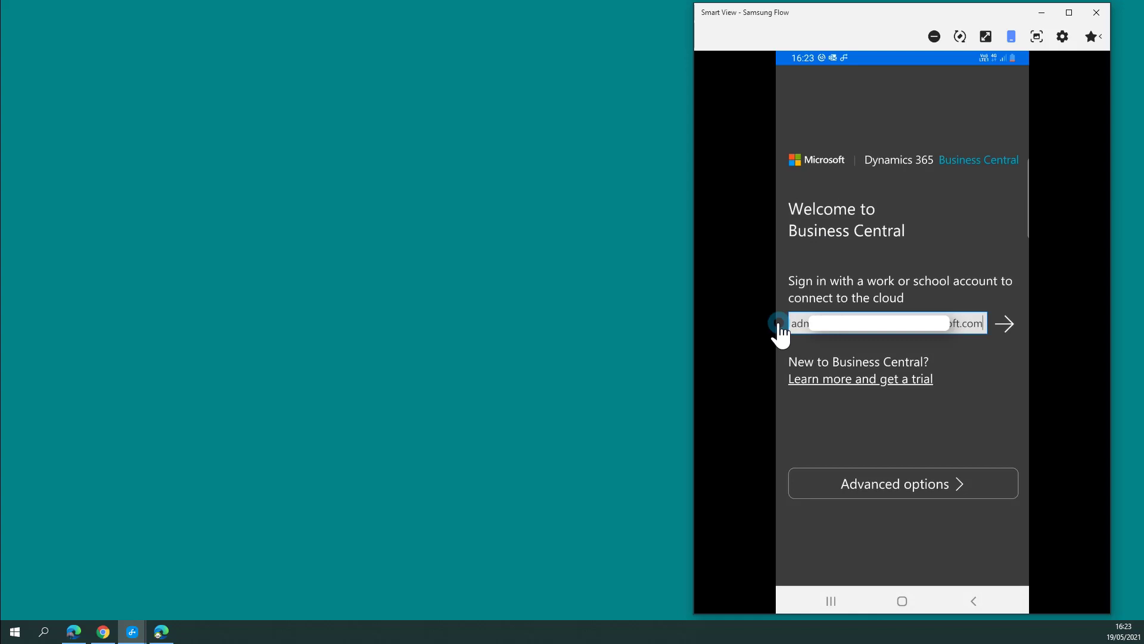
click(1004, 324)
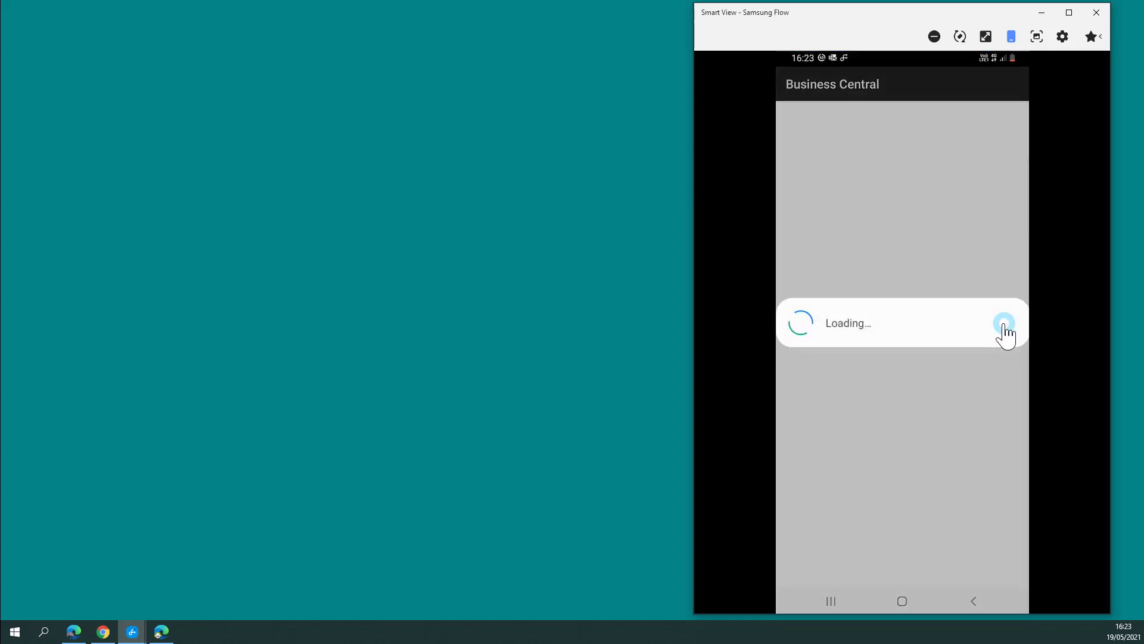
click(809, 205)
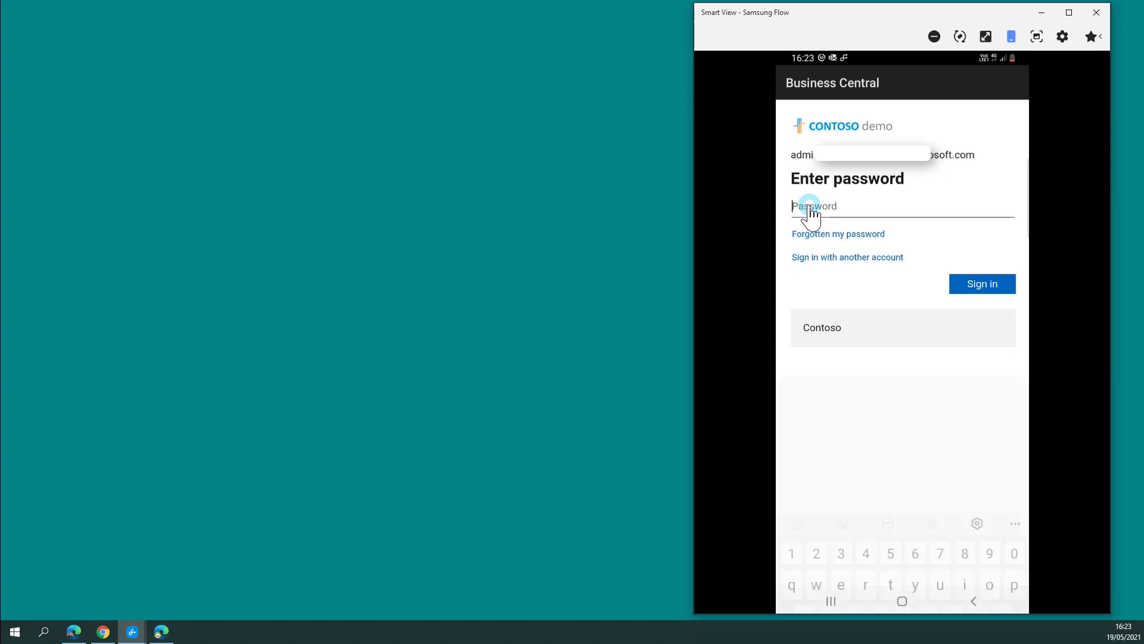
key(ctrl+v)
click(982, 284)
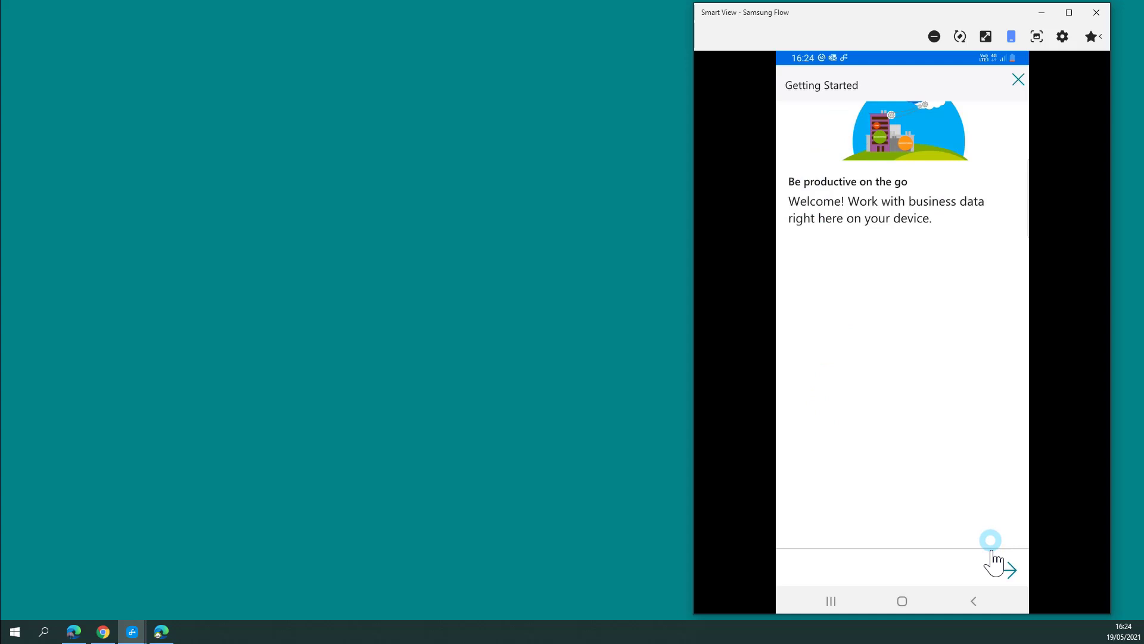
- Close the Getting Started tour and bring Edge back on the Business Central web client
click(1008, 571)
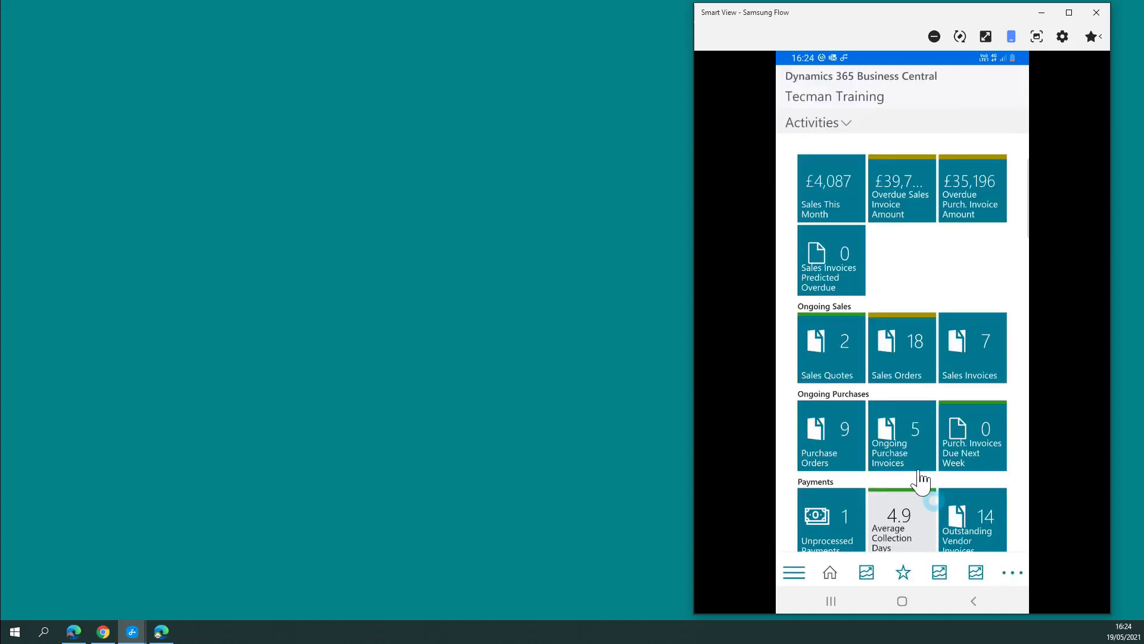
click(842, 441)
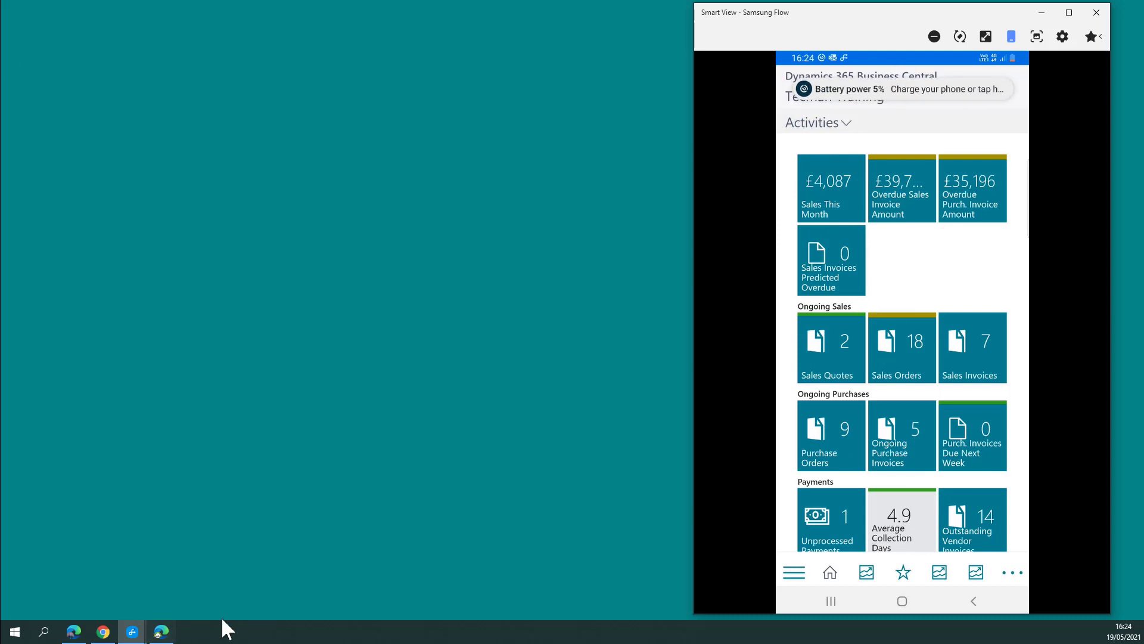
click(161, 632)
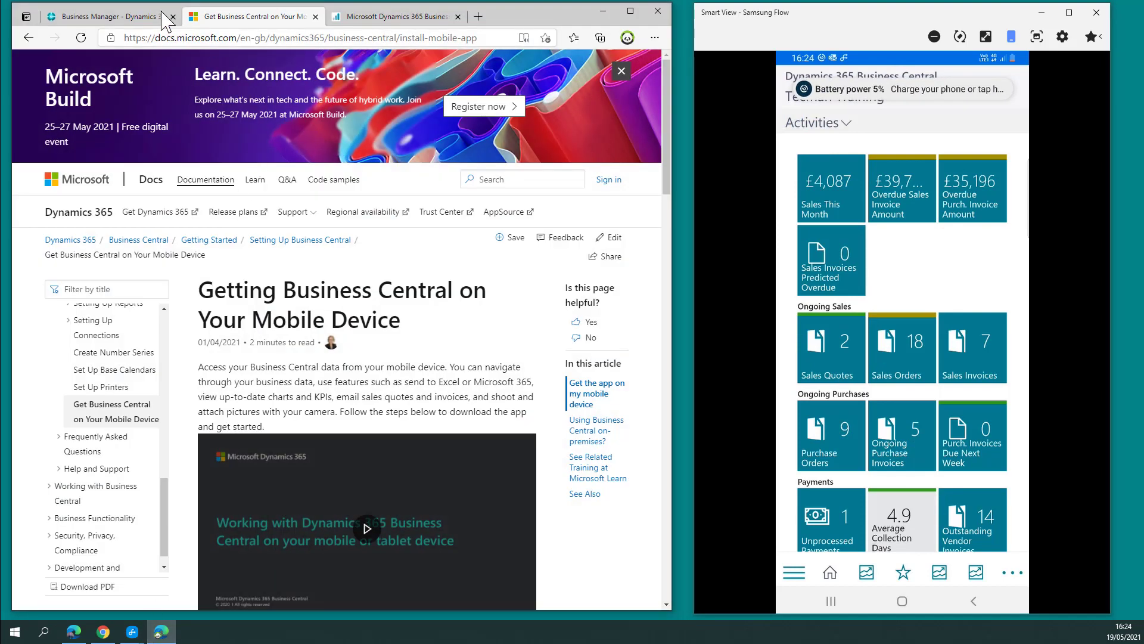
click(109, 19)
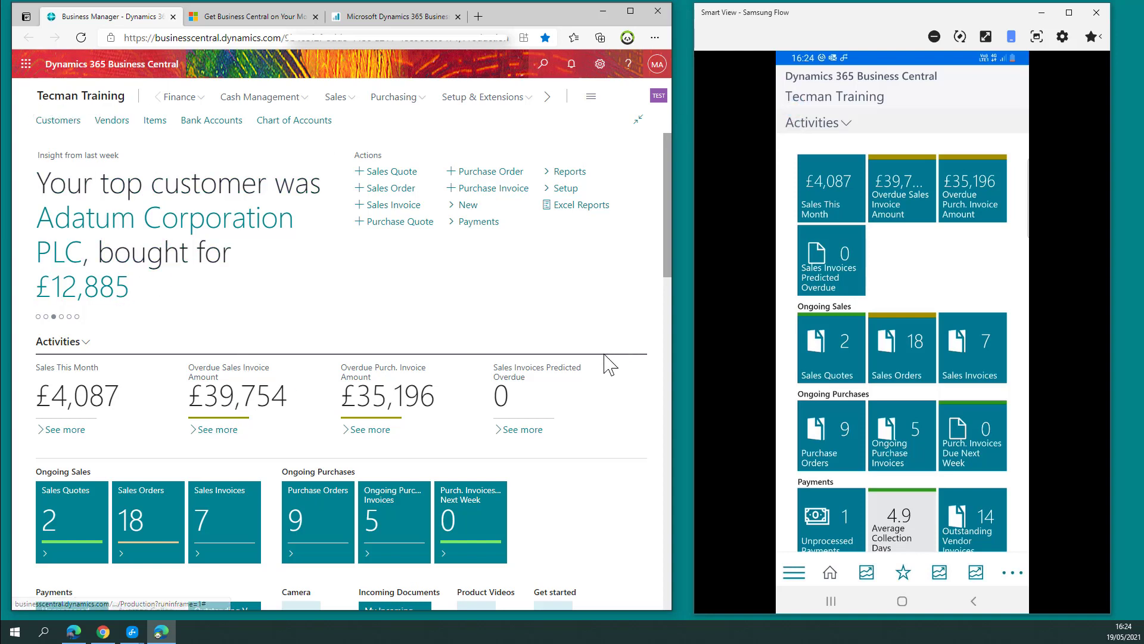
- Open Sales Orders on the phone and in the browser, then return to the browser role centre
scroll(316, 315, down, 2)
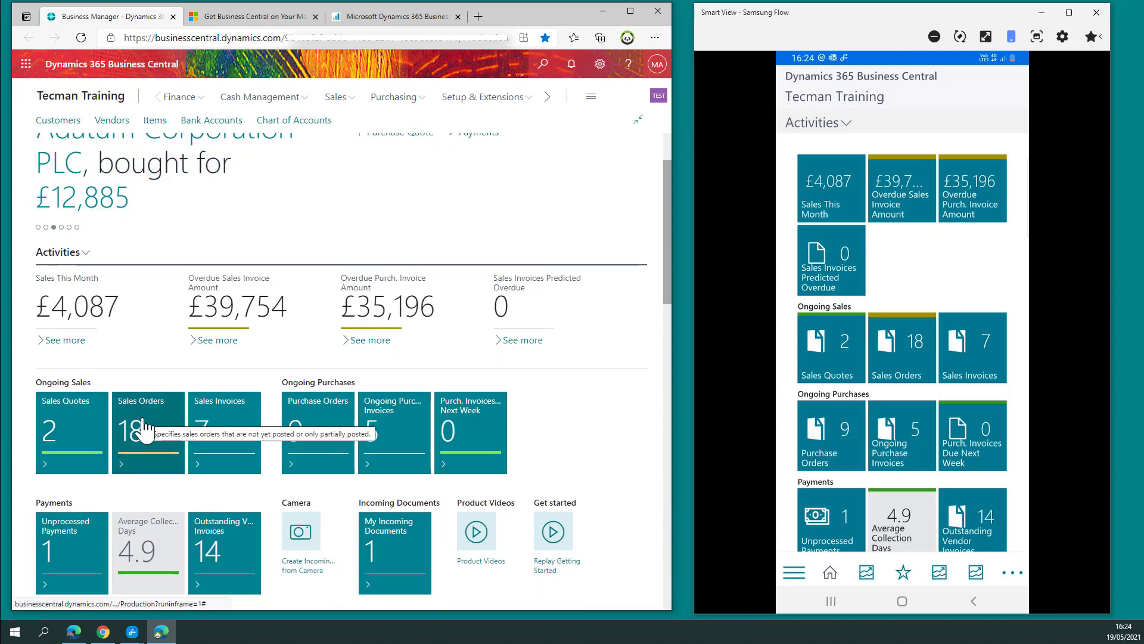
click(899, 358)
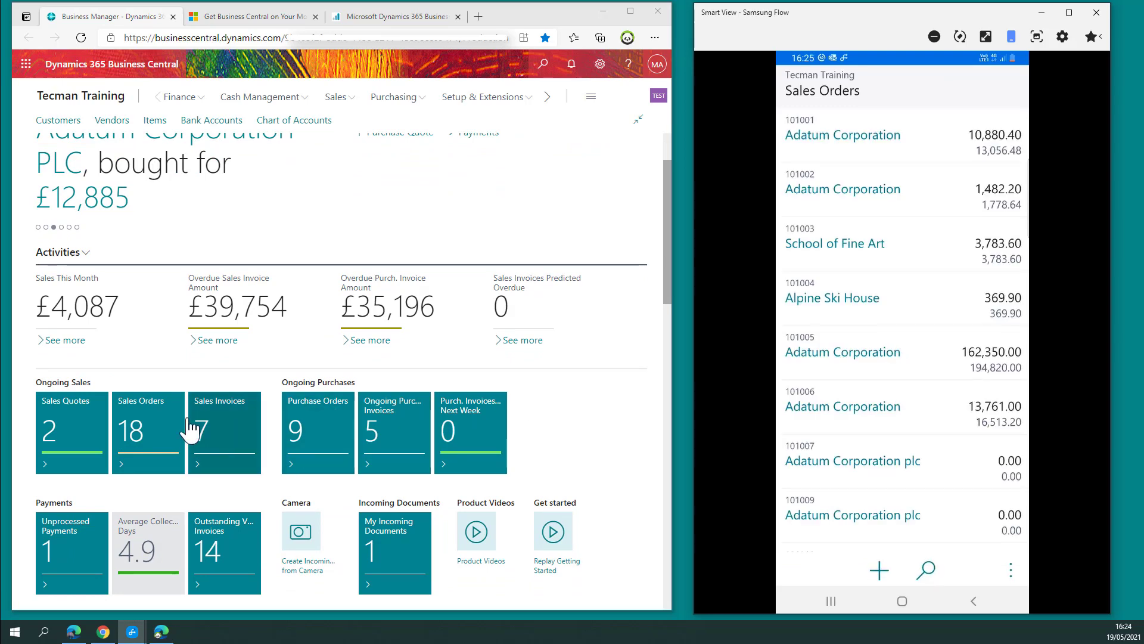
click(169, 428)
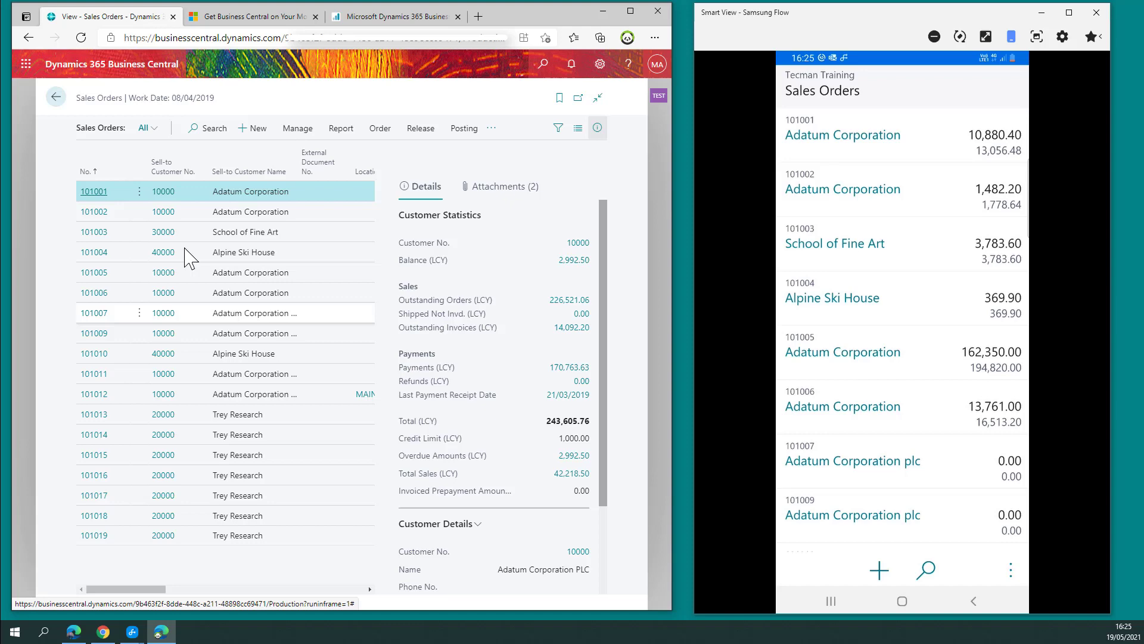
click(56, 97)
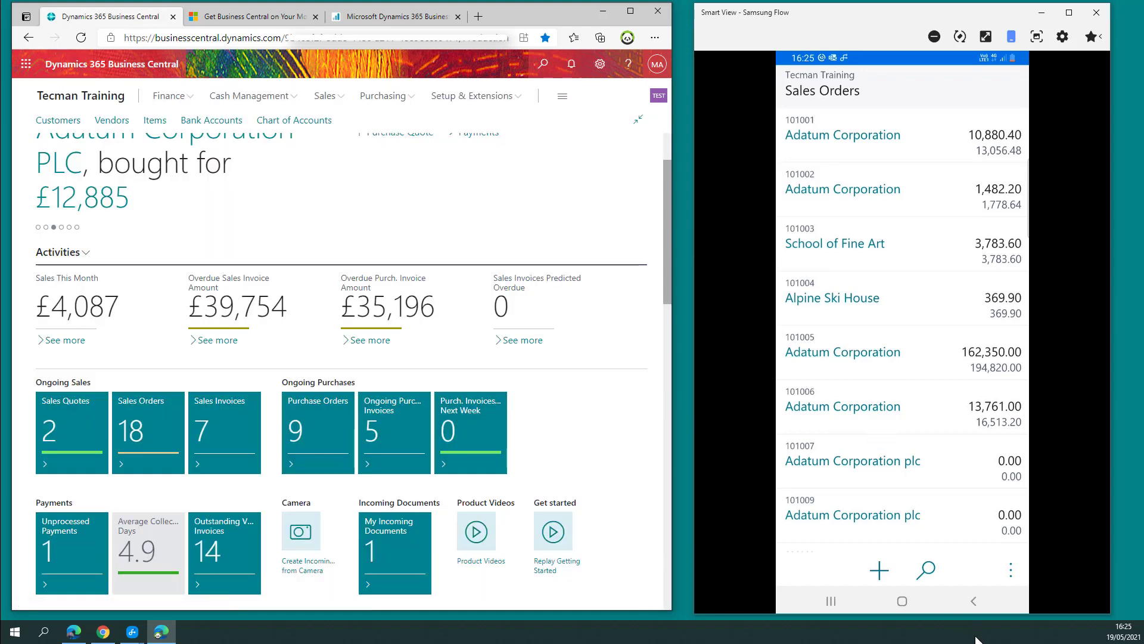
- In My Settings set Company to Tecman Training and save, returning to the home page
click(973, 600)
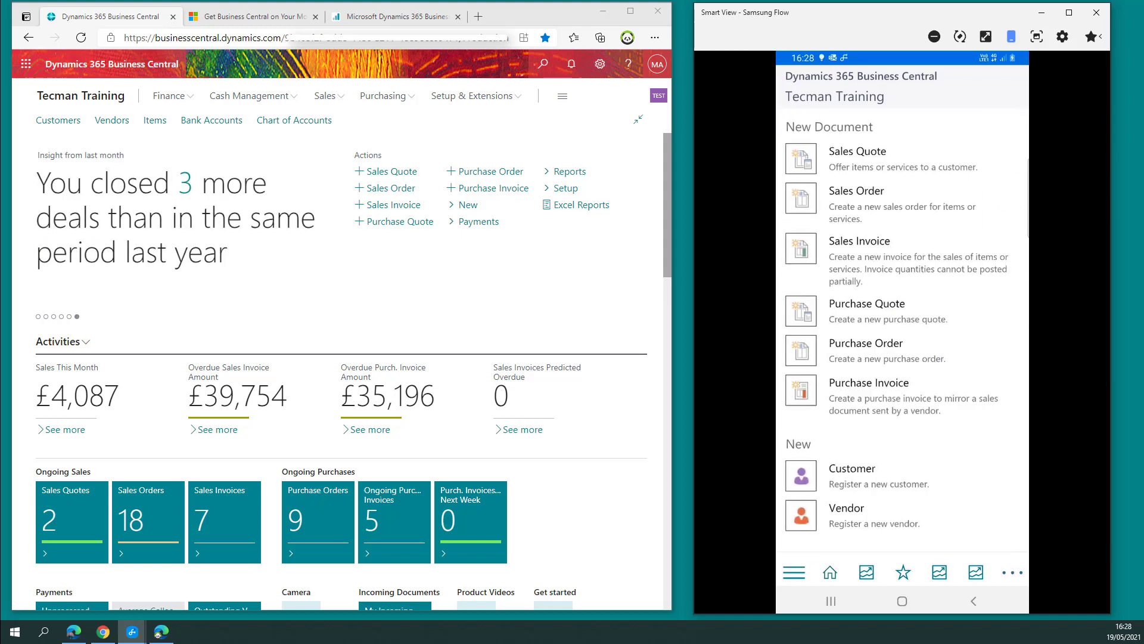
scroll(903, 328, down, 10)
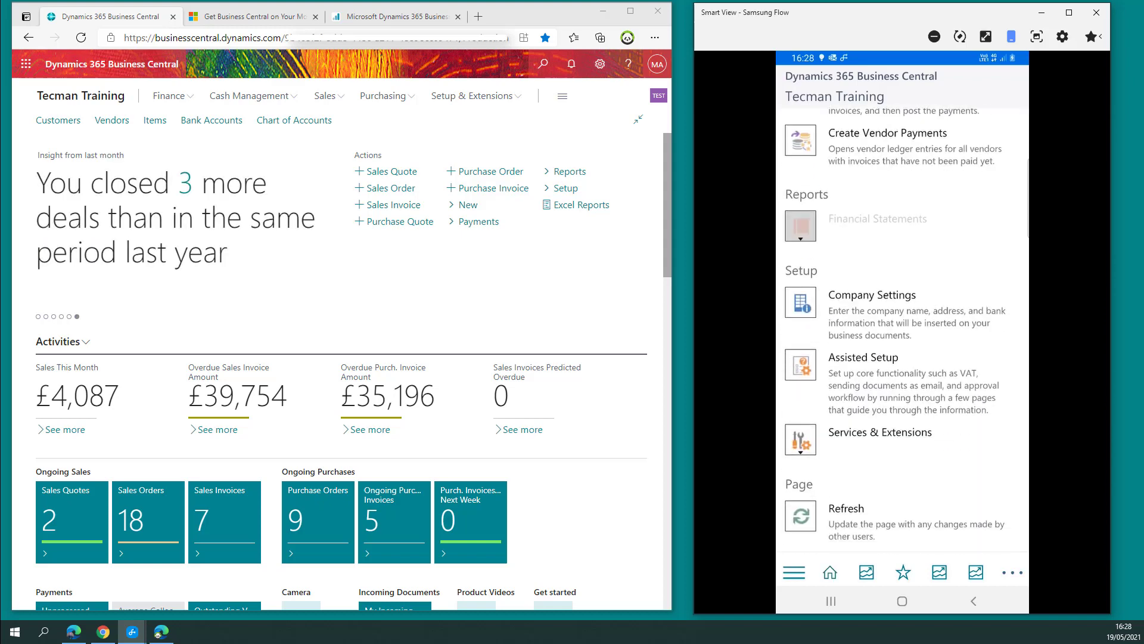
scroll(903, 328, down, 4)
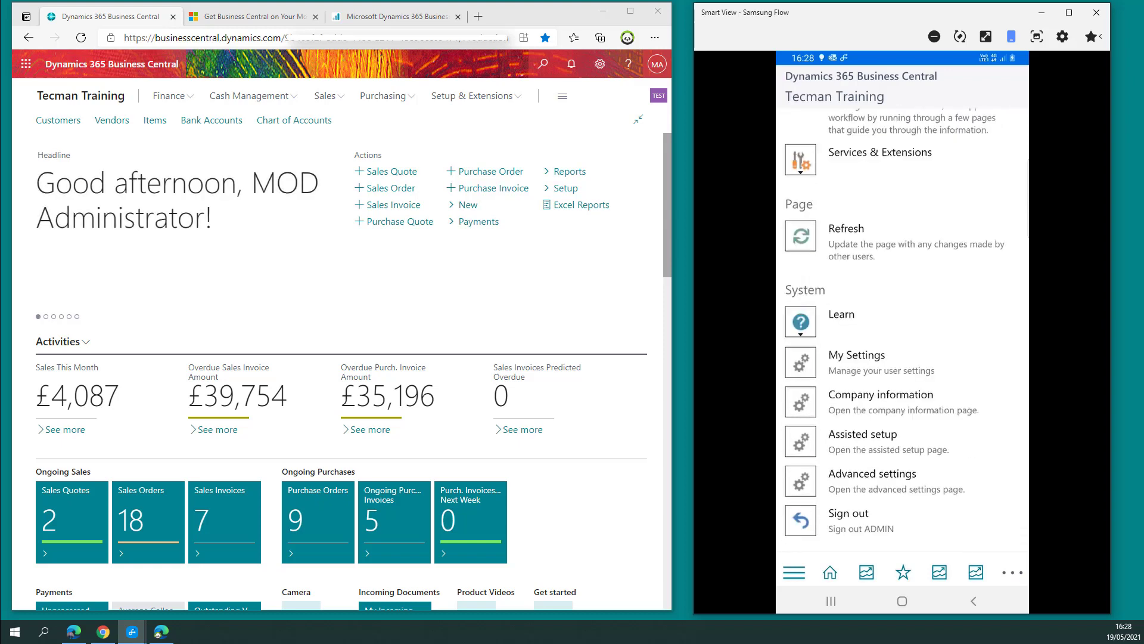
click(856, 362)
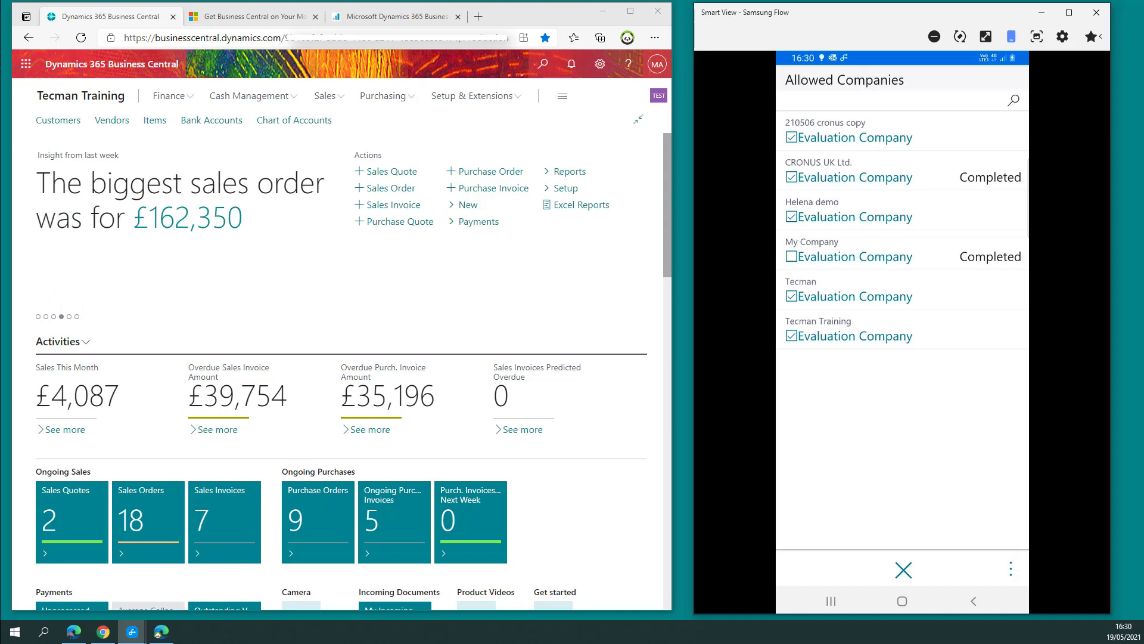
click(849, 328)
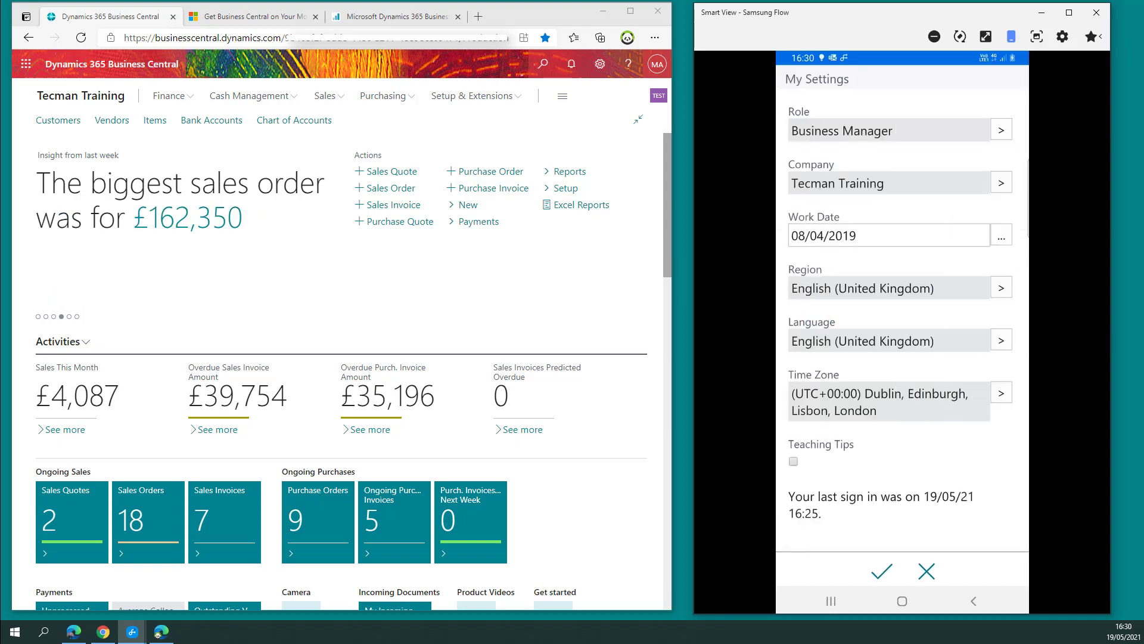
click(882, 571)
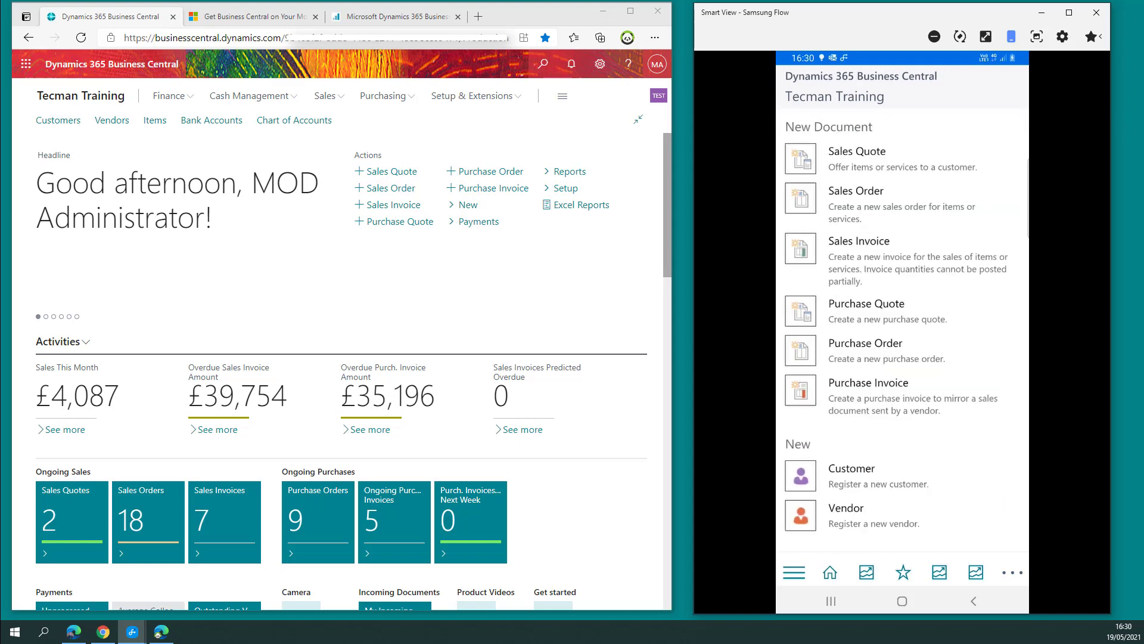
scroll(903, 328, down, 10)
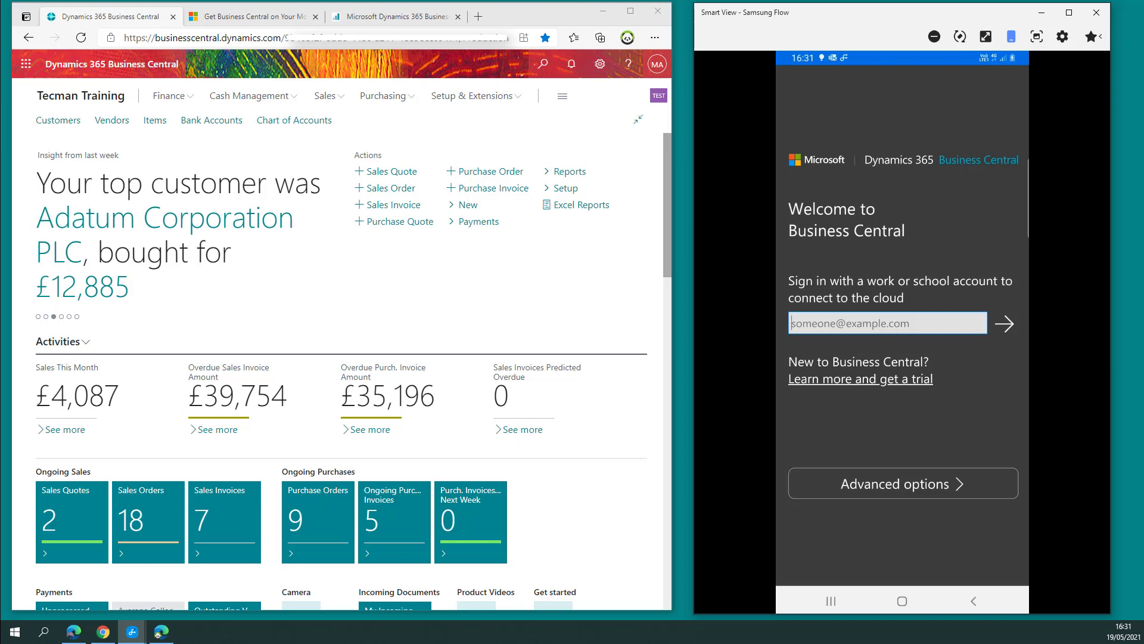
- Search Microsoft Store for 'business centra' and Get Microsoft Dynamics 365 Business Central
click(15, 633)
scroll(242, 541, down, 5)
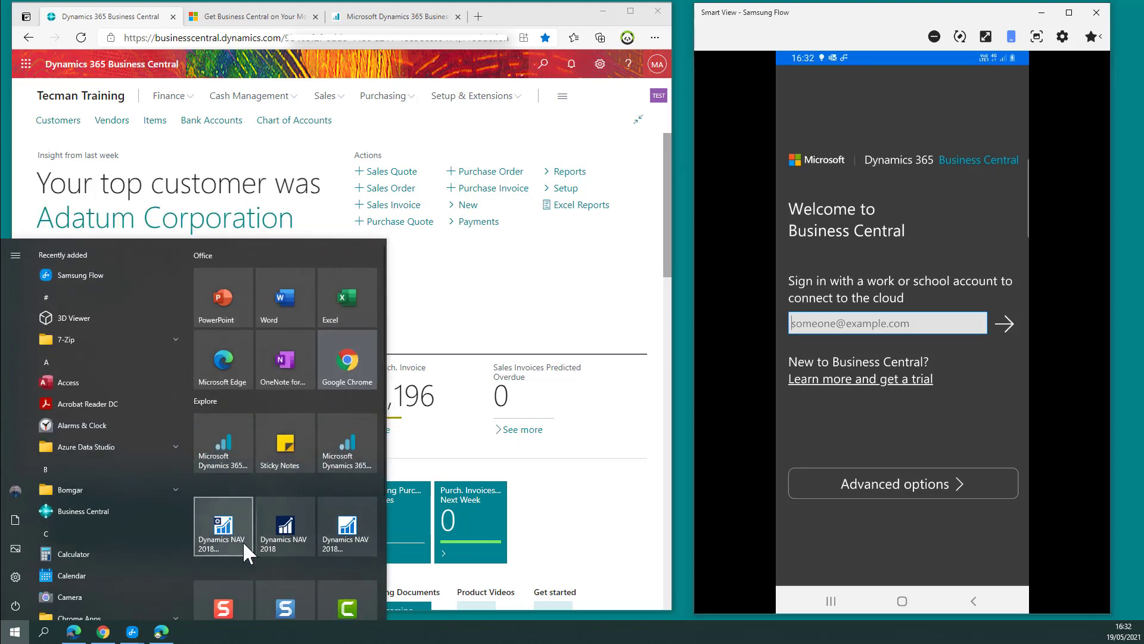
click(285, 569)
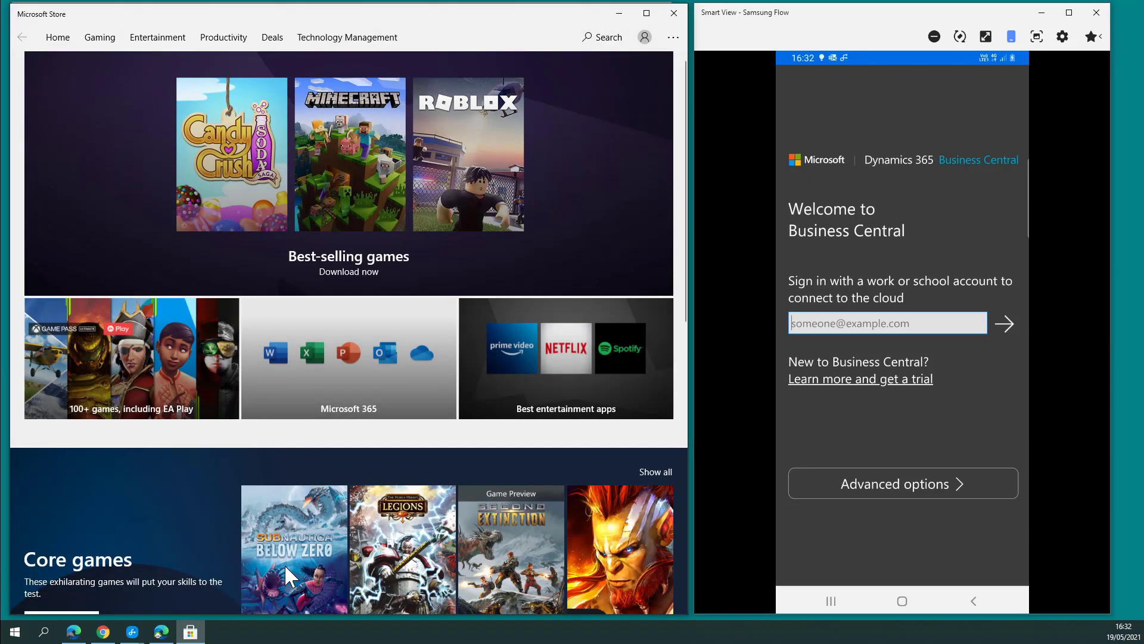
click(602, 47)
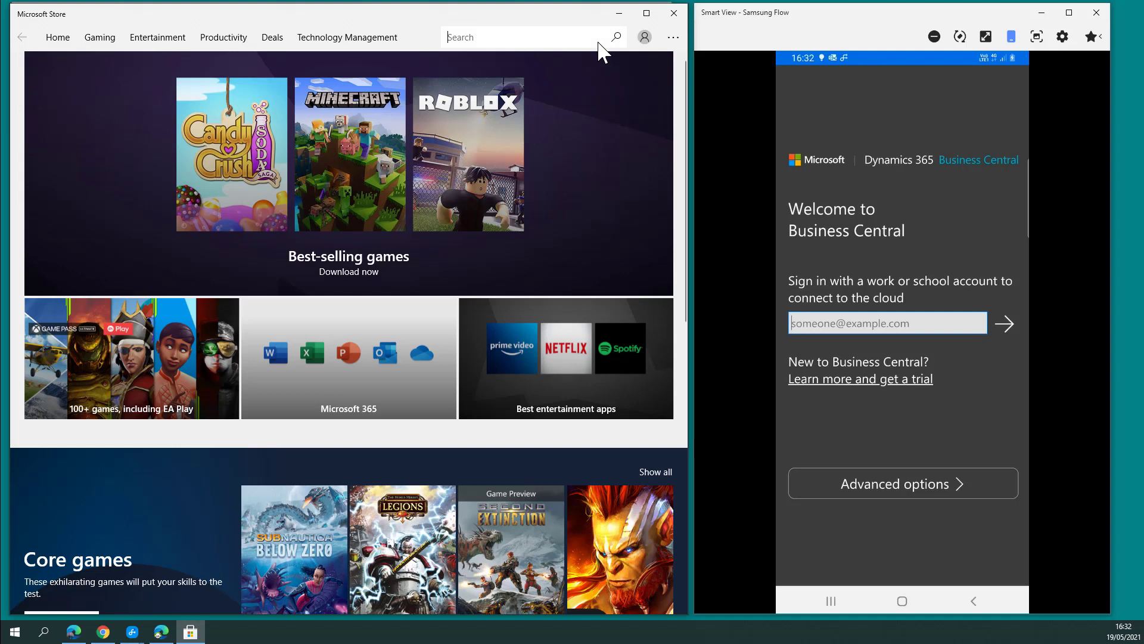
text(business centra)
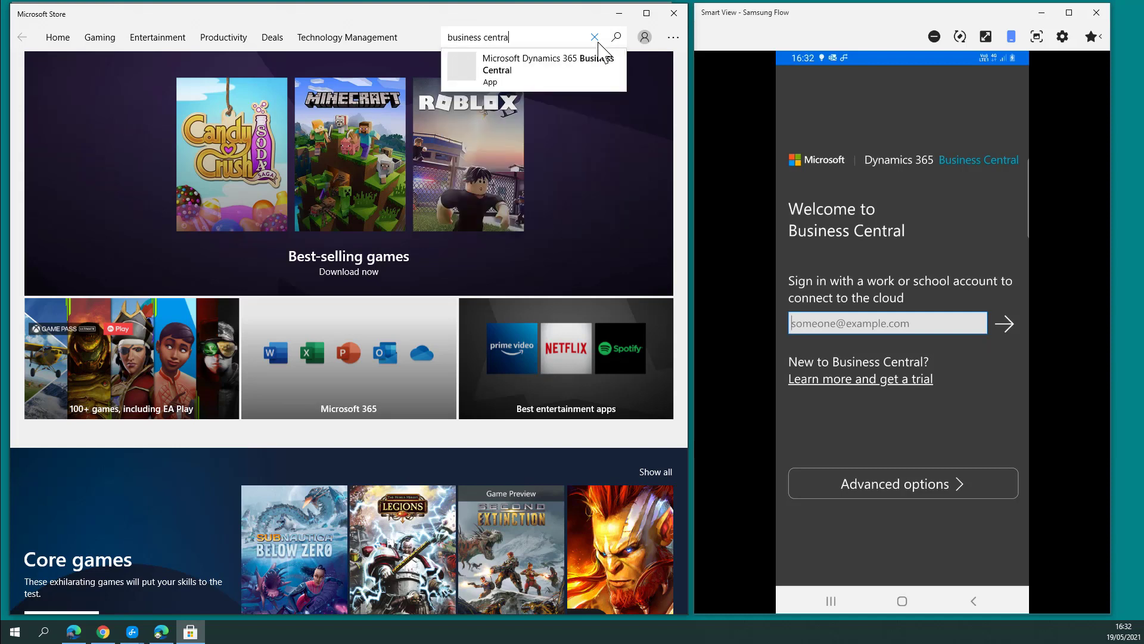
click(576, 67)
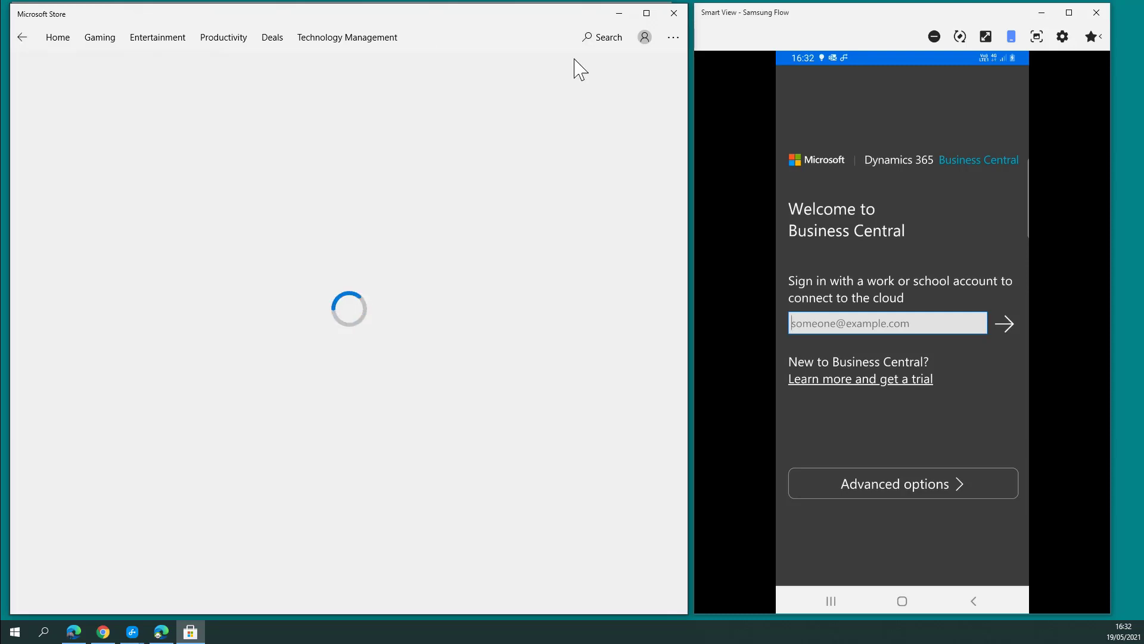
click(574, 156)
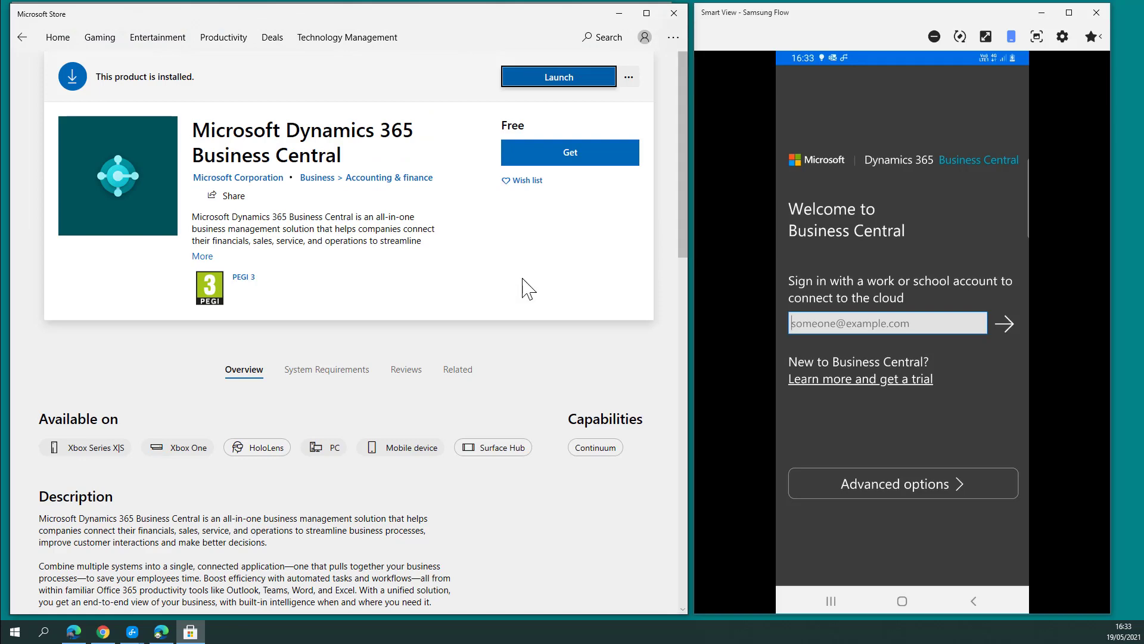
- Launch the installed app and sign in with the pasted work e-mail and password
click(531, 86)
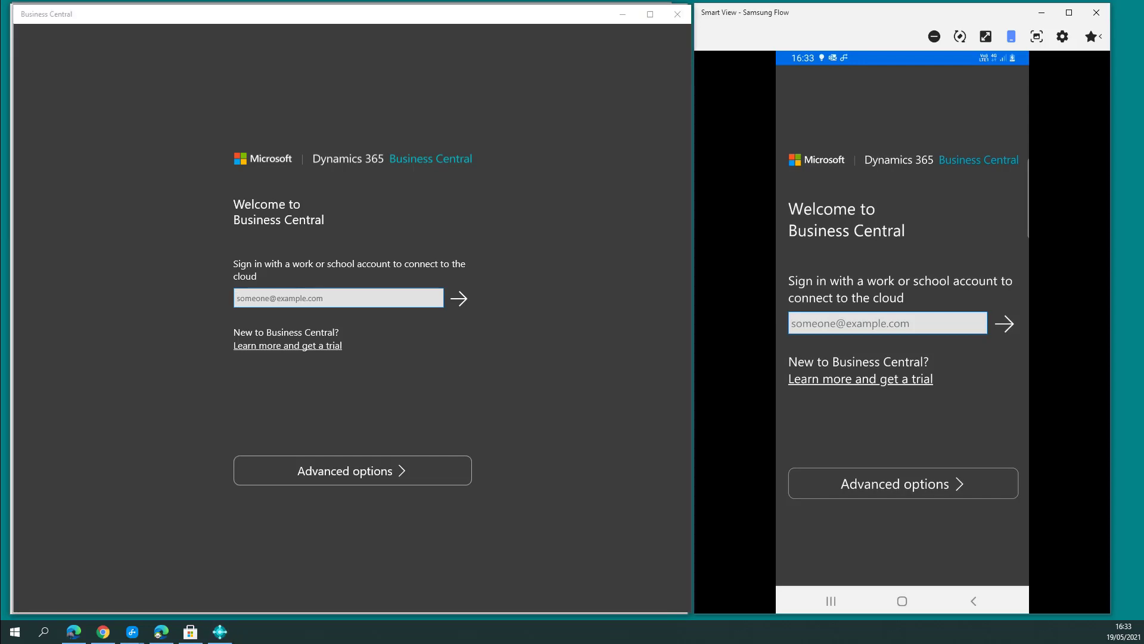
click(293, 298)
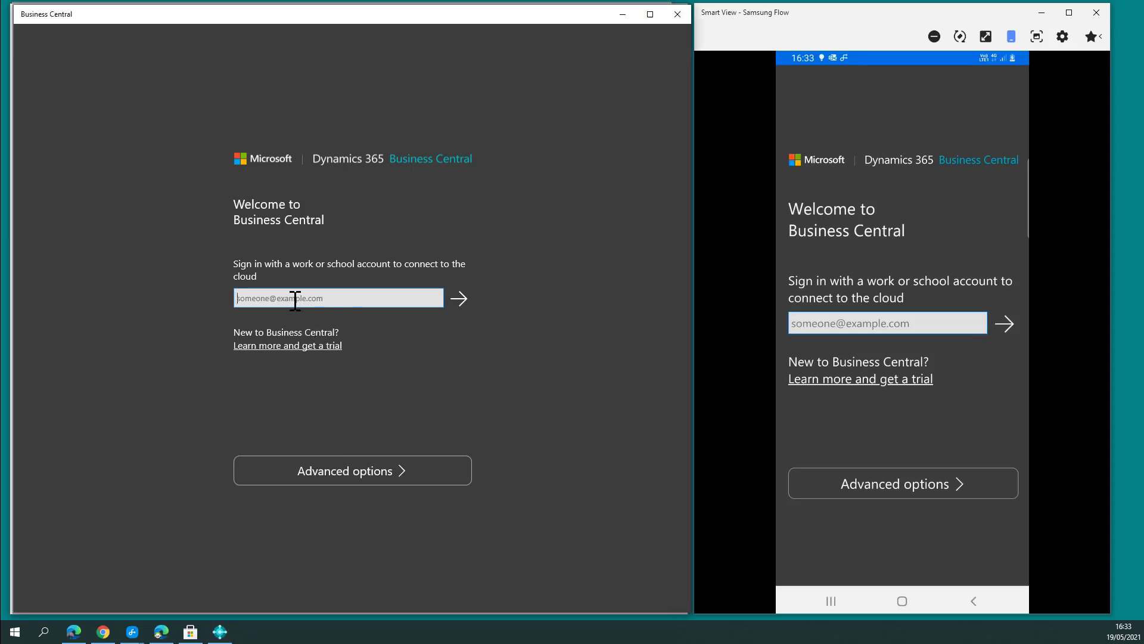
key(ctrl+v)
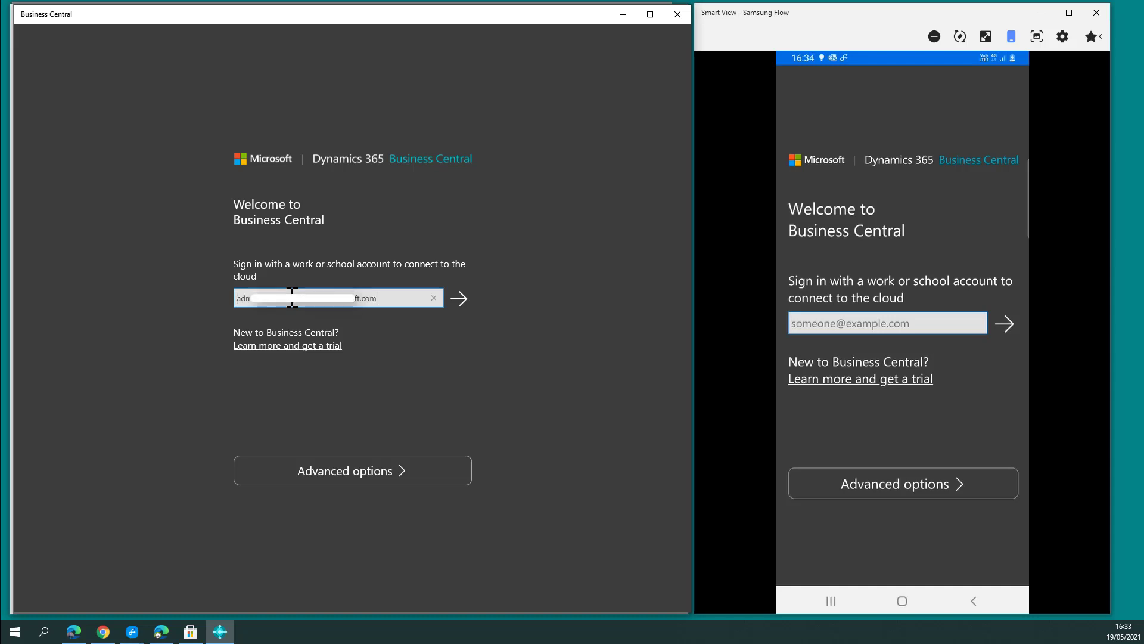
click(462, 298)
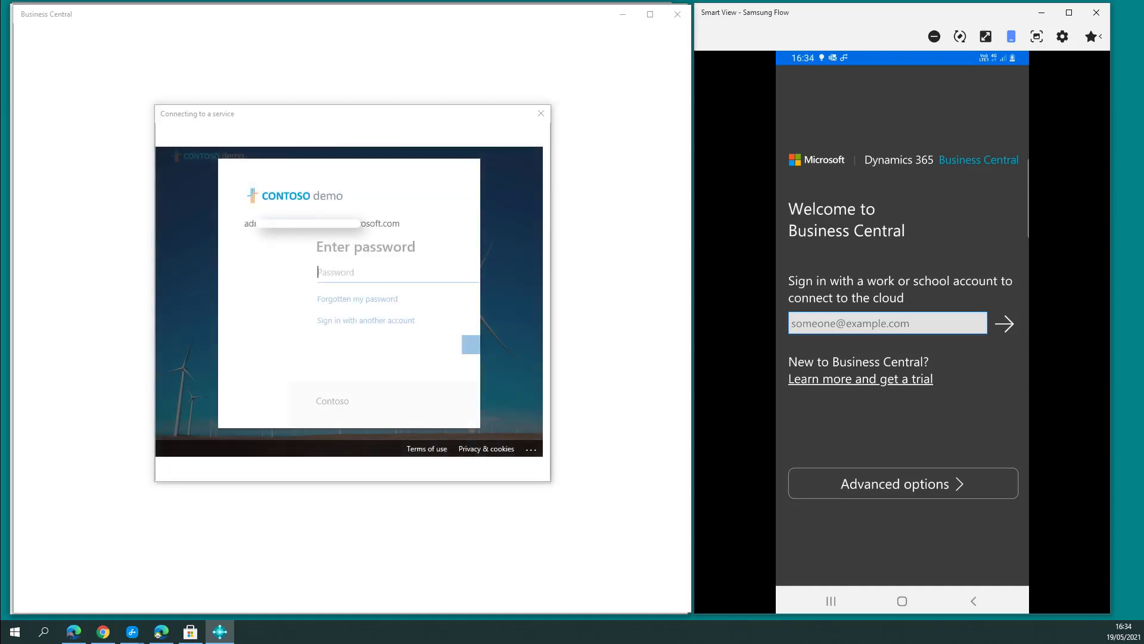
click(280, 274)
text(•••••••••••)
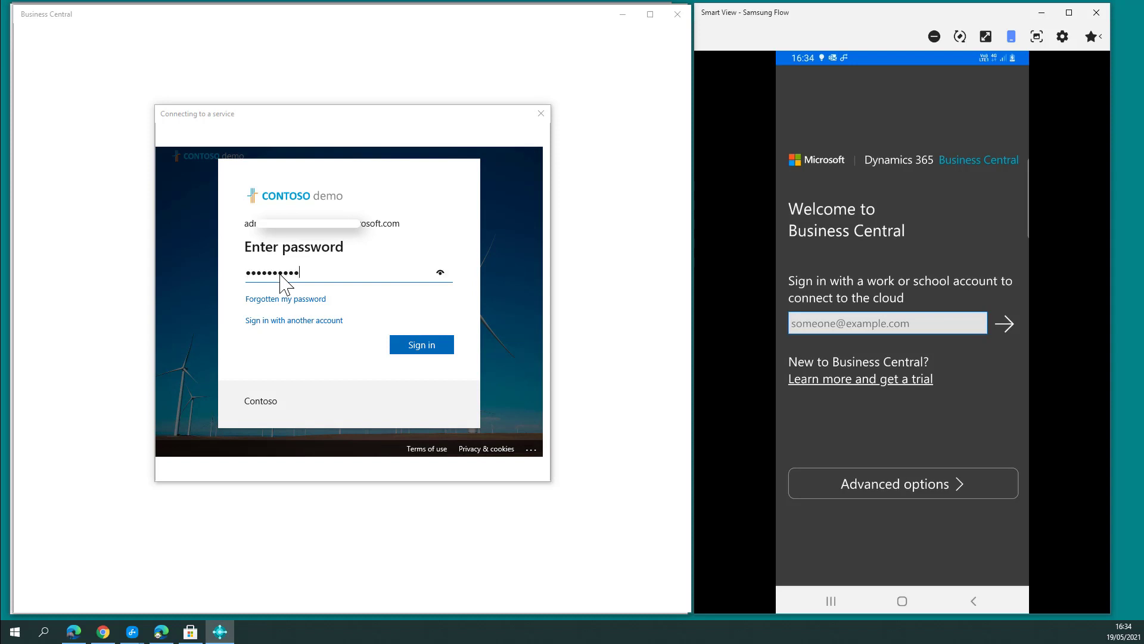
click(433, 348)
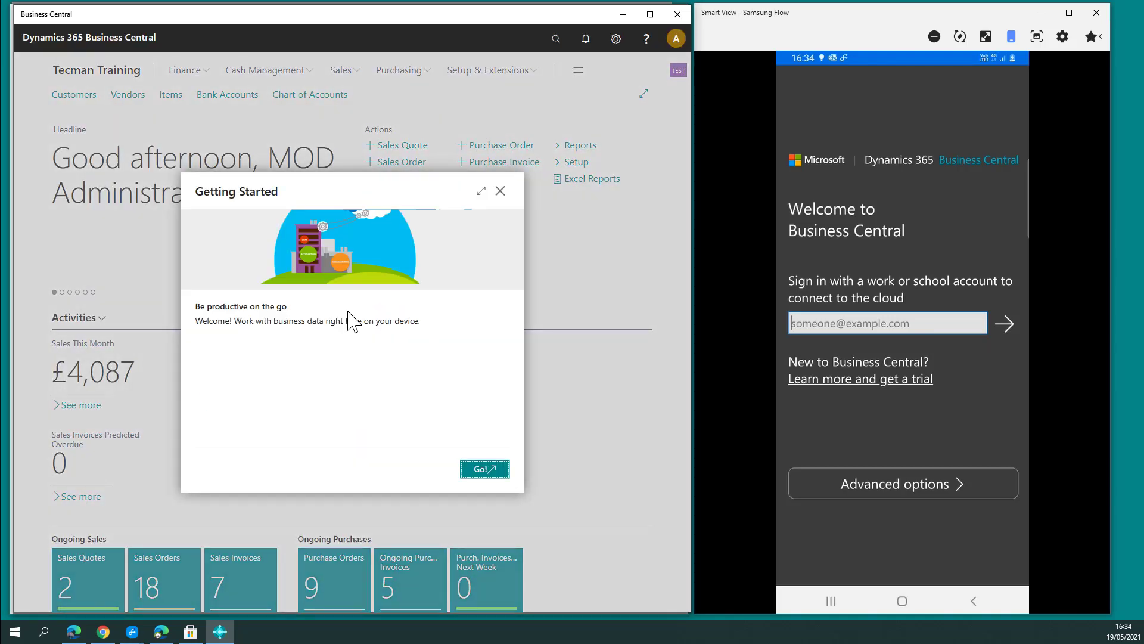
- Click Go! to close Getting Started and drag the left edge to widen the window
click(485, 471)
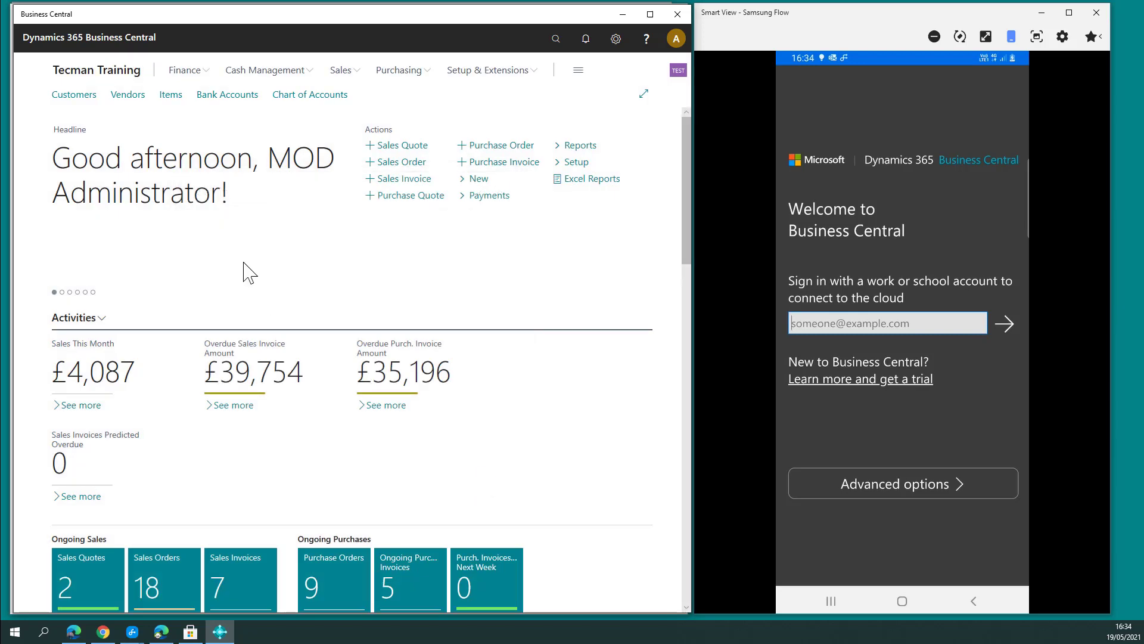
drag(12, 60, 7, 60)
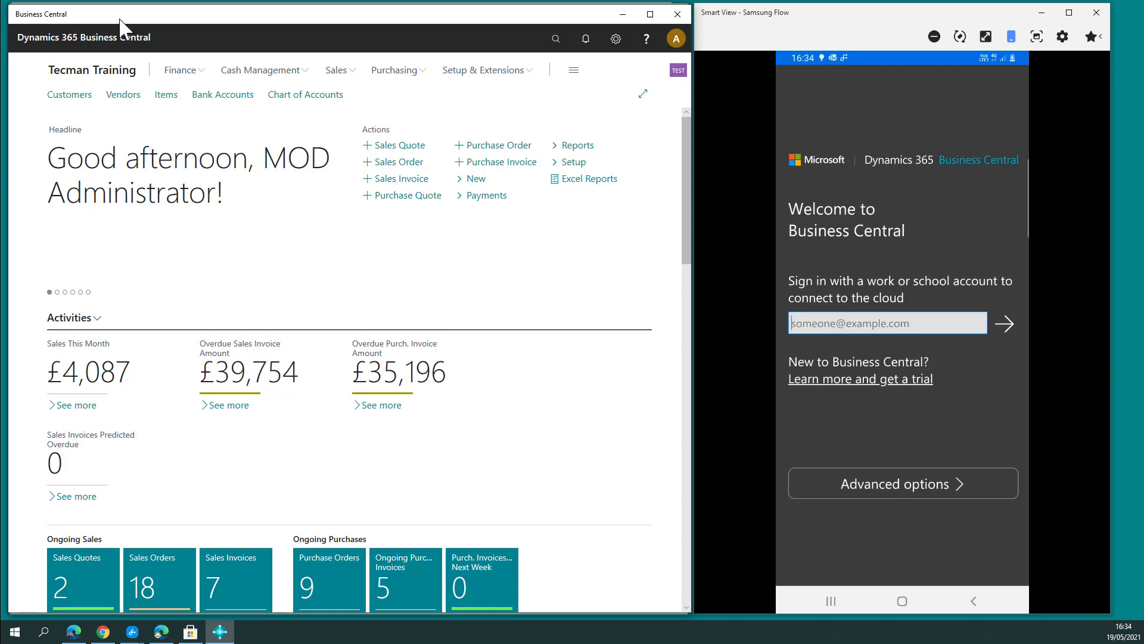
- Close the Business Central, Microsoft Store and Edge windows
click(668, 16)
click(675, 15)
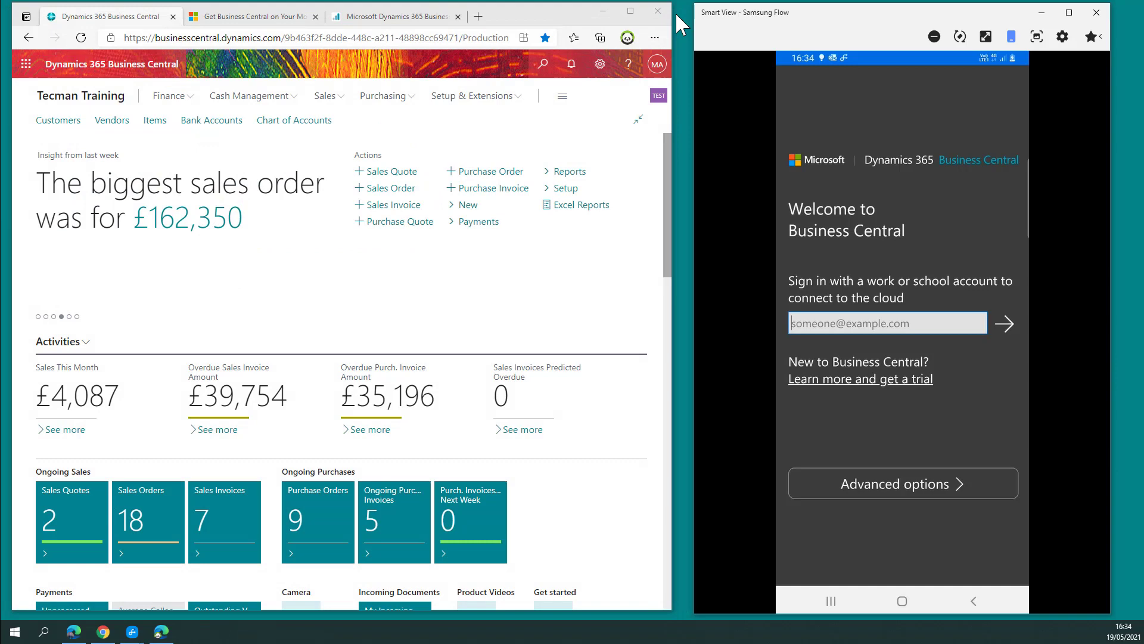
click(659, 12)
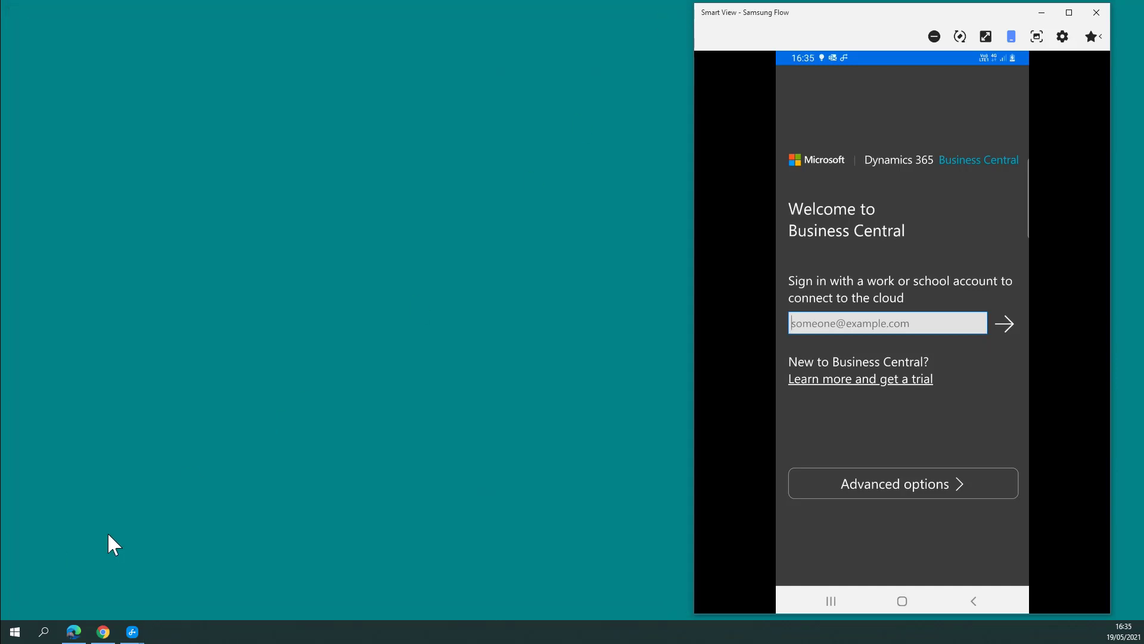
- Relaunch Business Central from the Start menu to reload the Tecman Training role centre
click(15, 633)
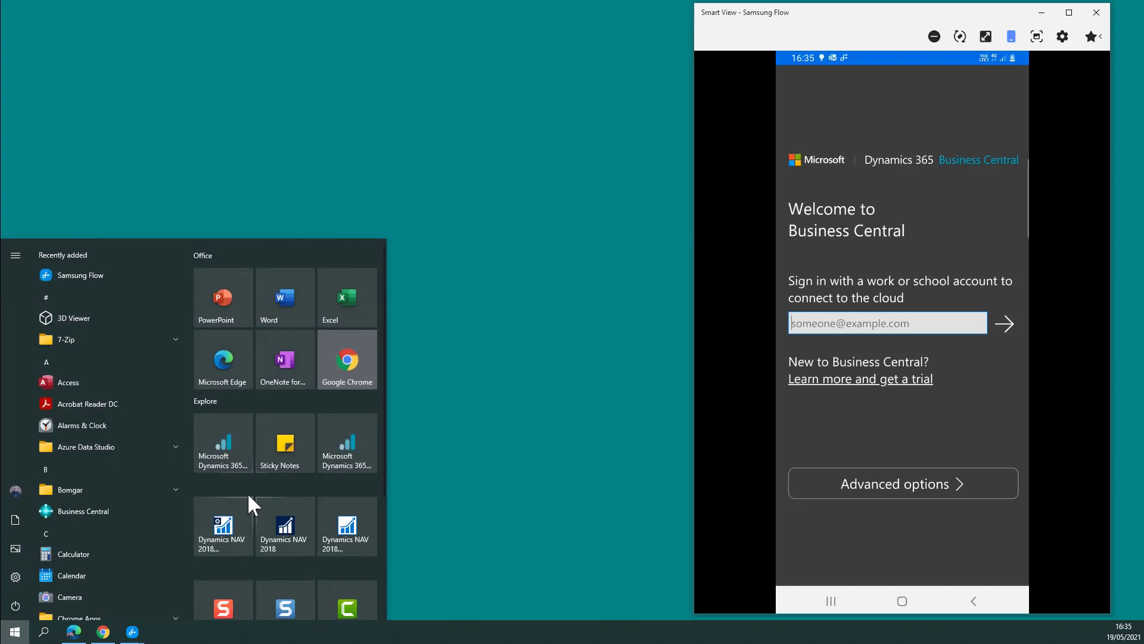
scroll(248, 492, down, 3)
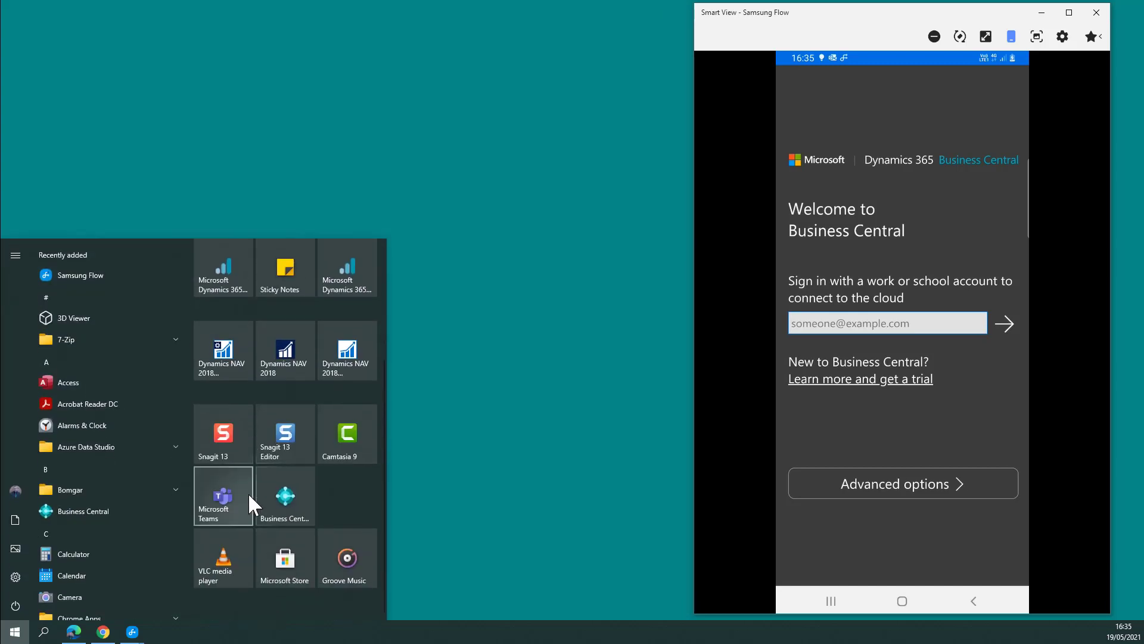
click(291, 490)
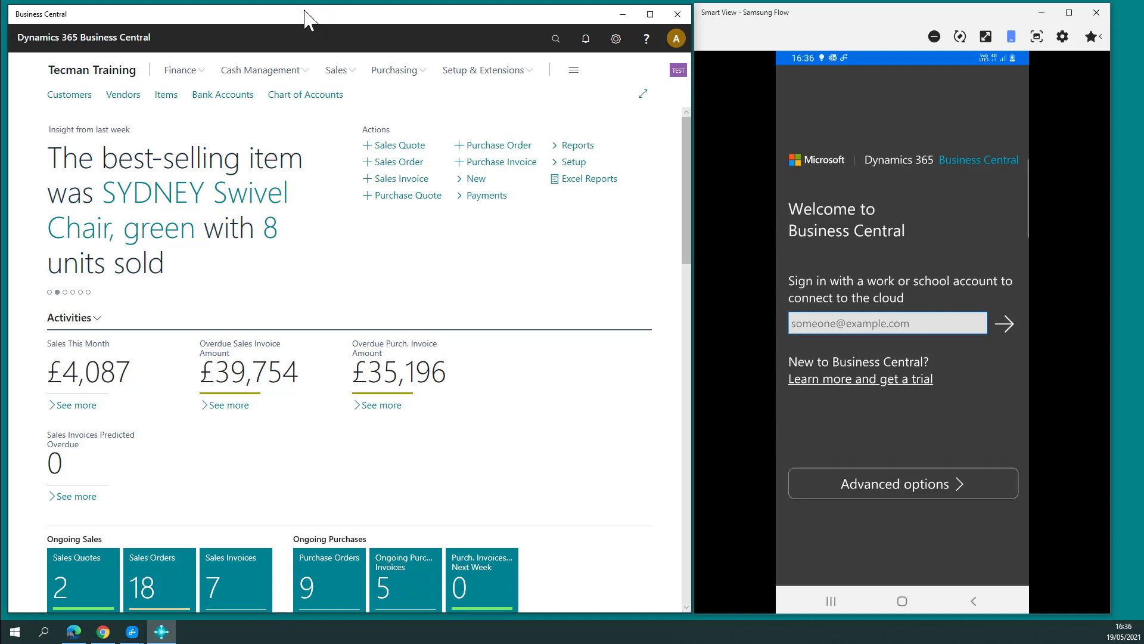
- Maximize Business Central, expand the role centre to full-width focus mode, then restore the window
click(650, 14)
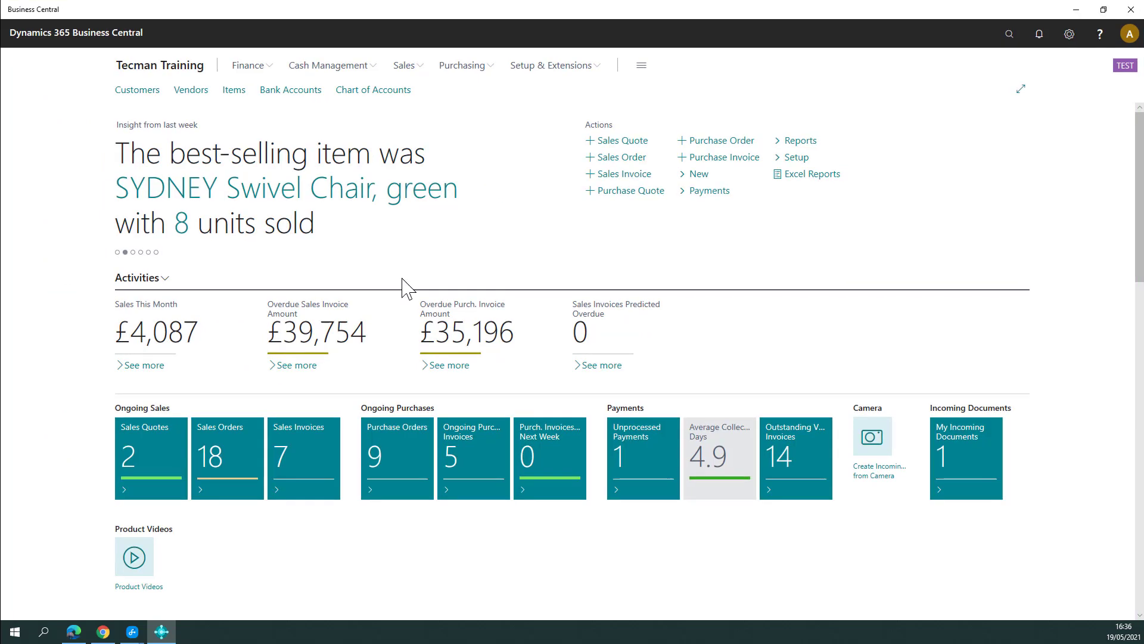
click(1019, 90)
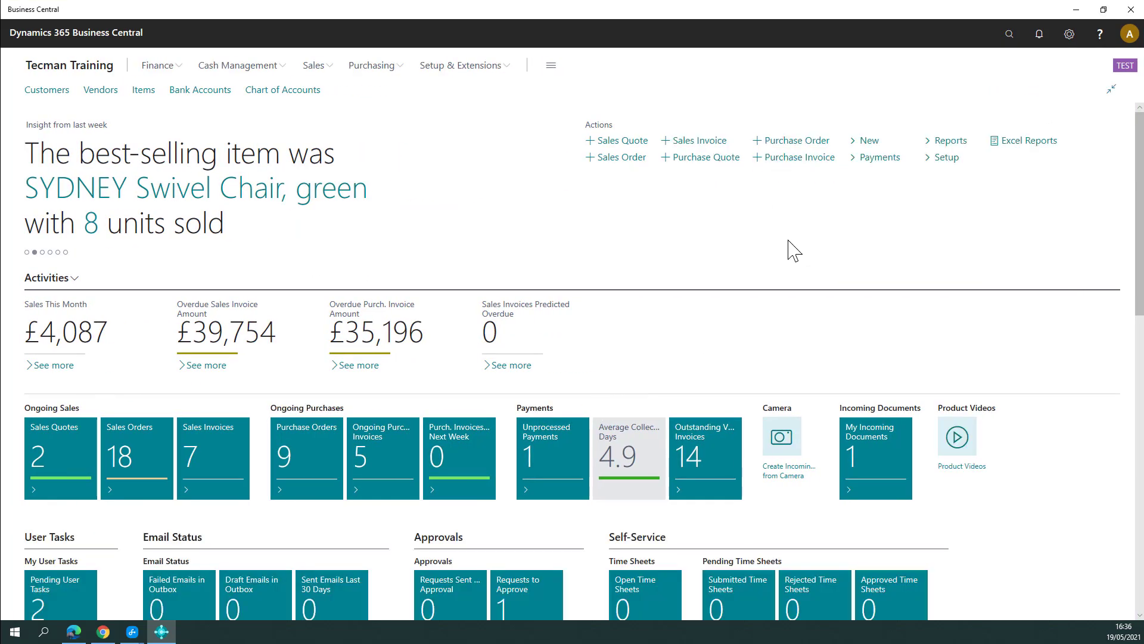
click(1104, 9)
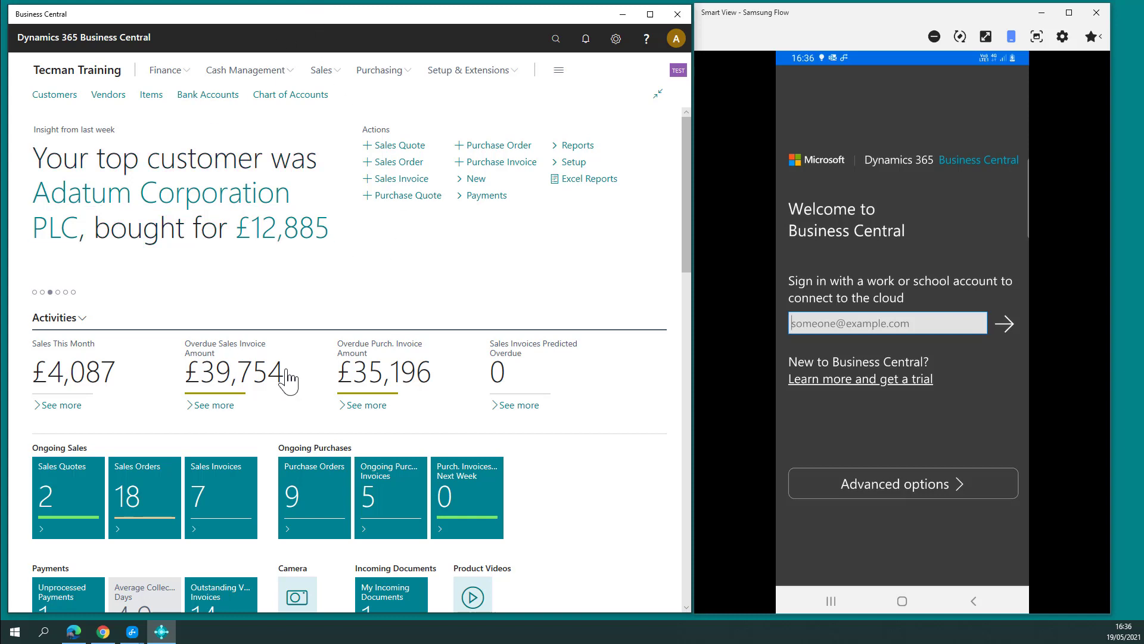
click(814, 12)
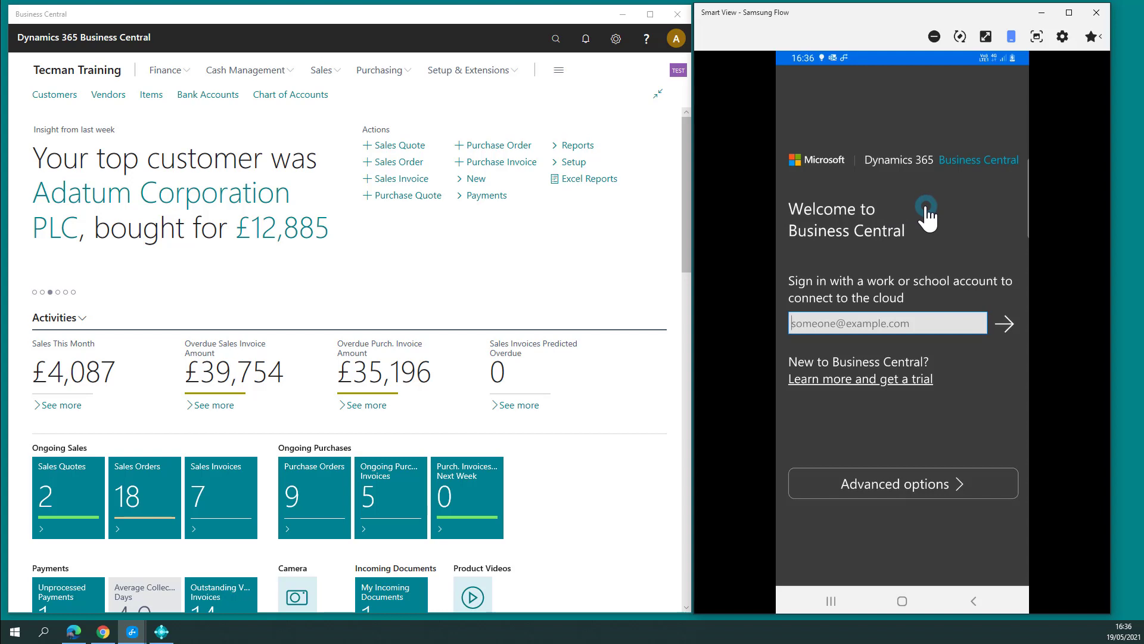